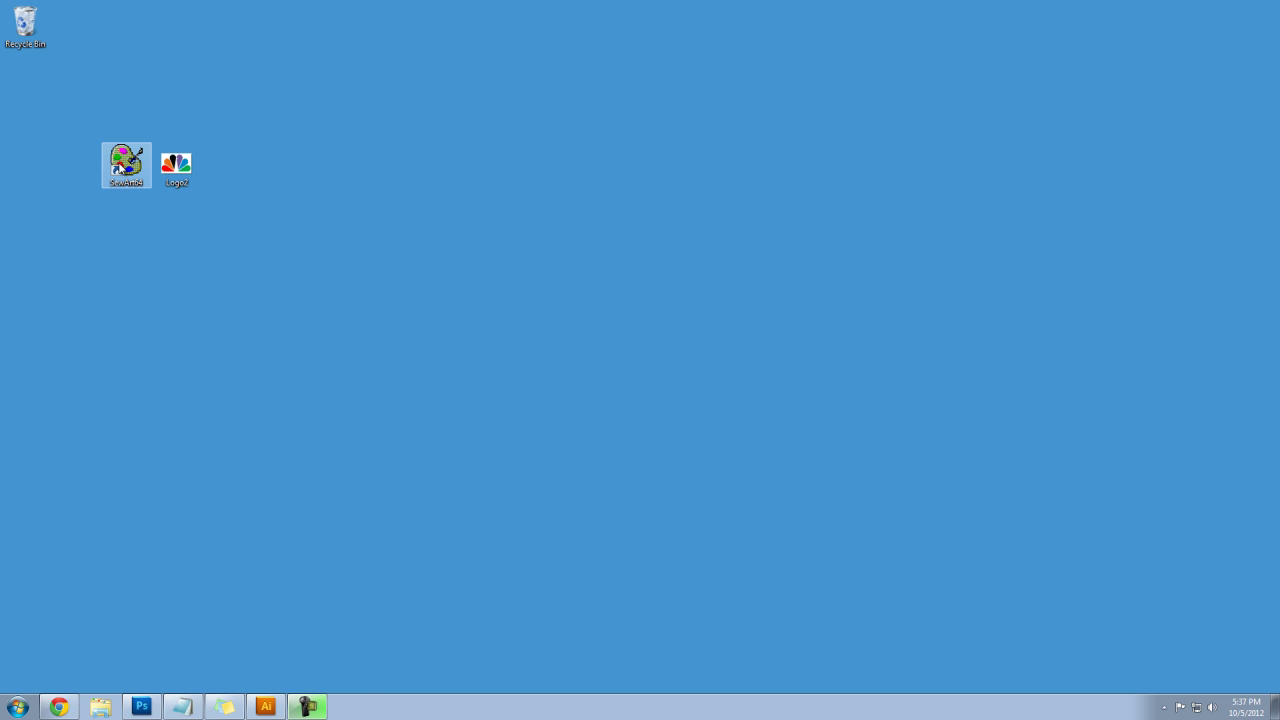
Step: Launch SewArt in evaluation mode, enlarge its window, and drag Logo2 onto the canvas
double_click(124, 166)
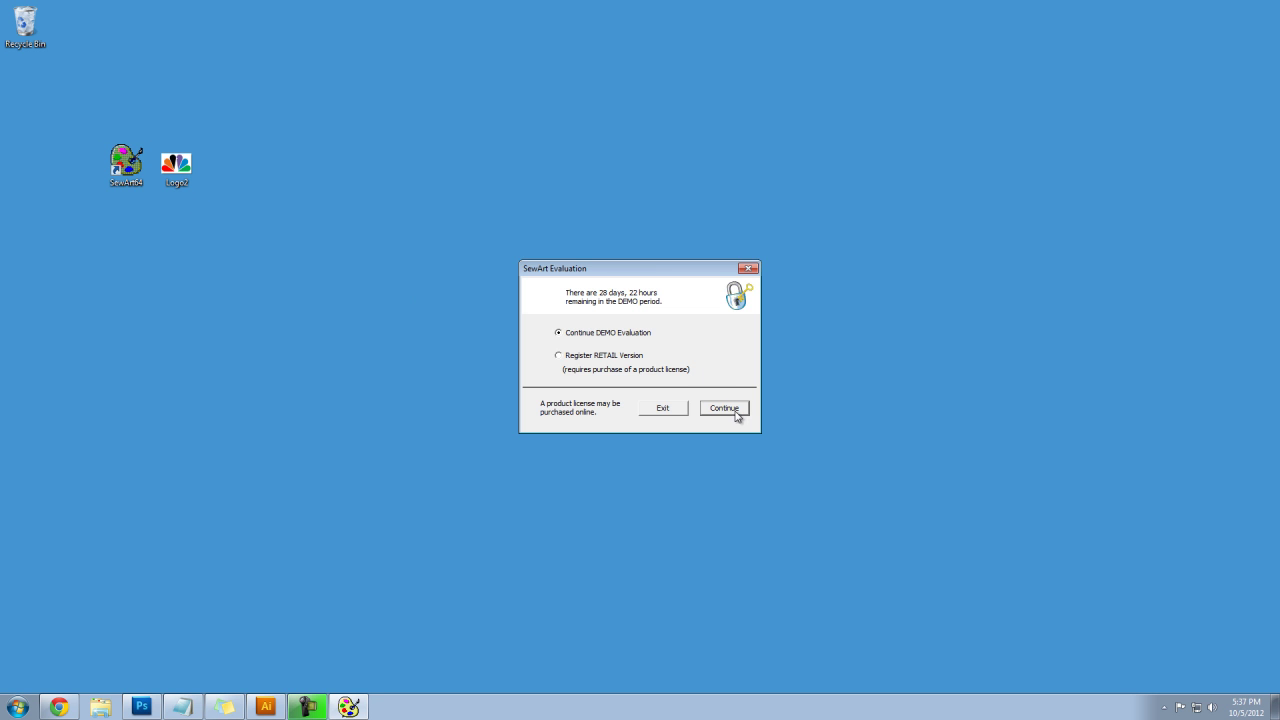
left_click(736, 409)
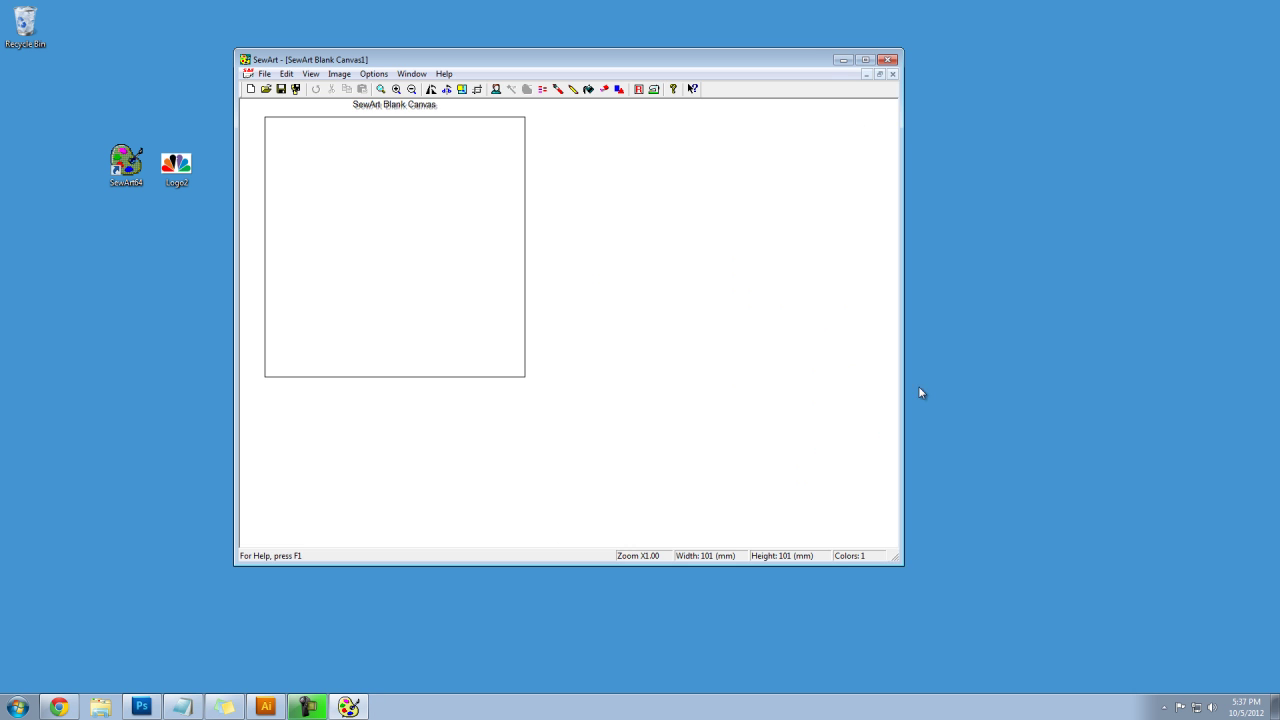
left_click_drag(896, 549, 1208, 656)
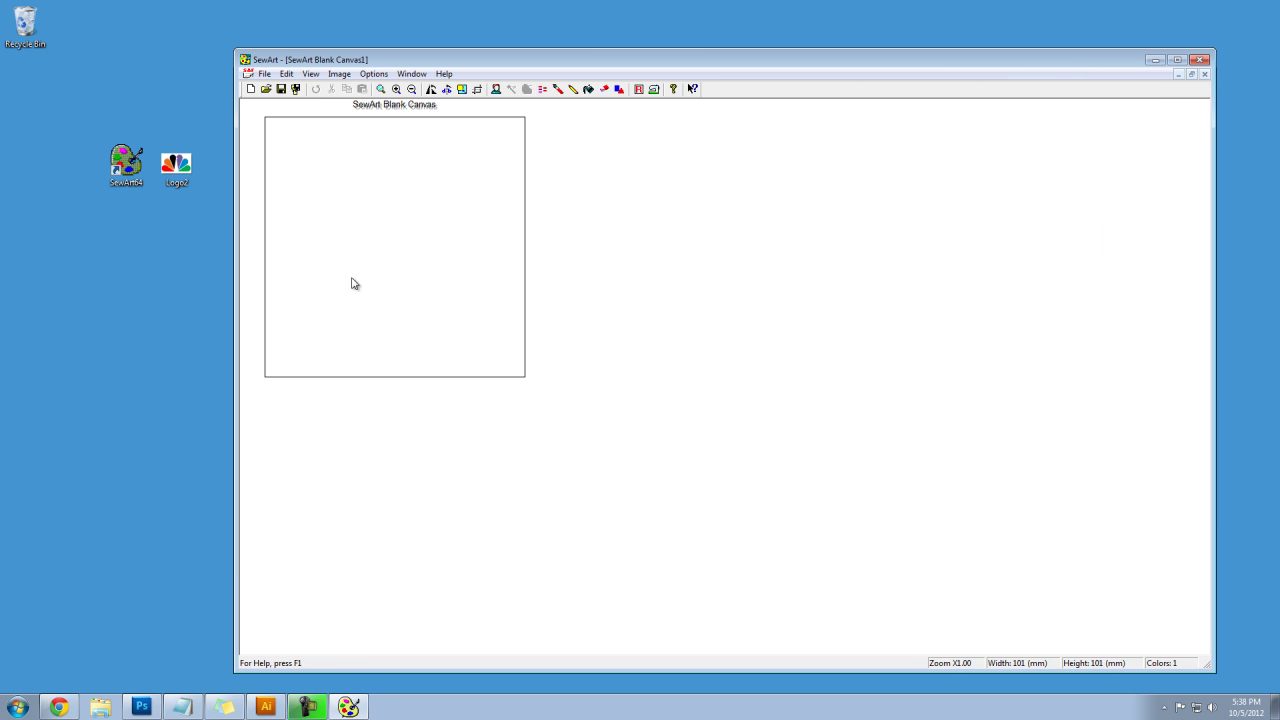
left_click_drag(188, 180, 378, 217)
Step: Open the Logo2 file properties and confirm it is a PNG image
right_click(165, 168)
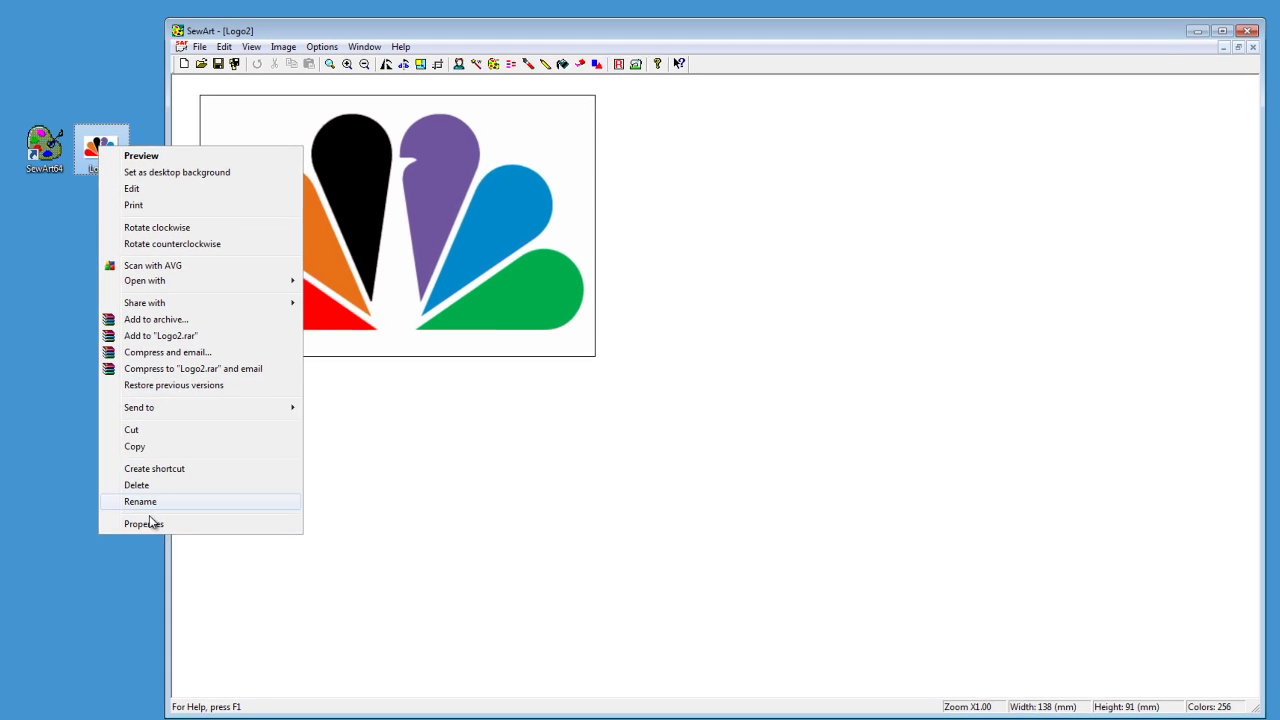
left_click(227, 499)
left_click_drag(225, 160, 745, 120)
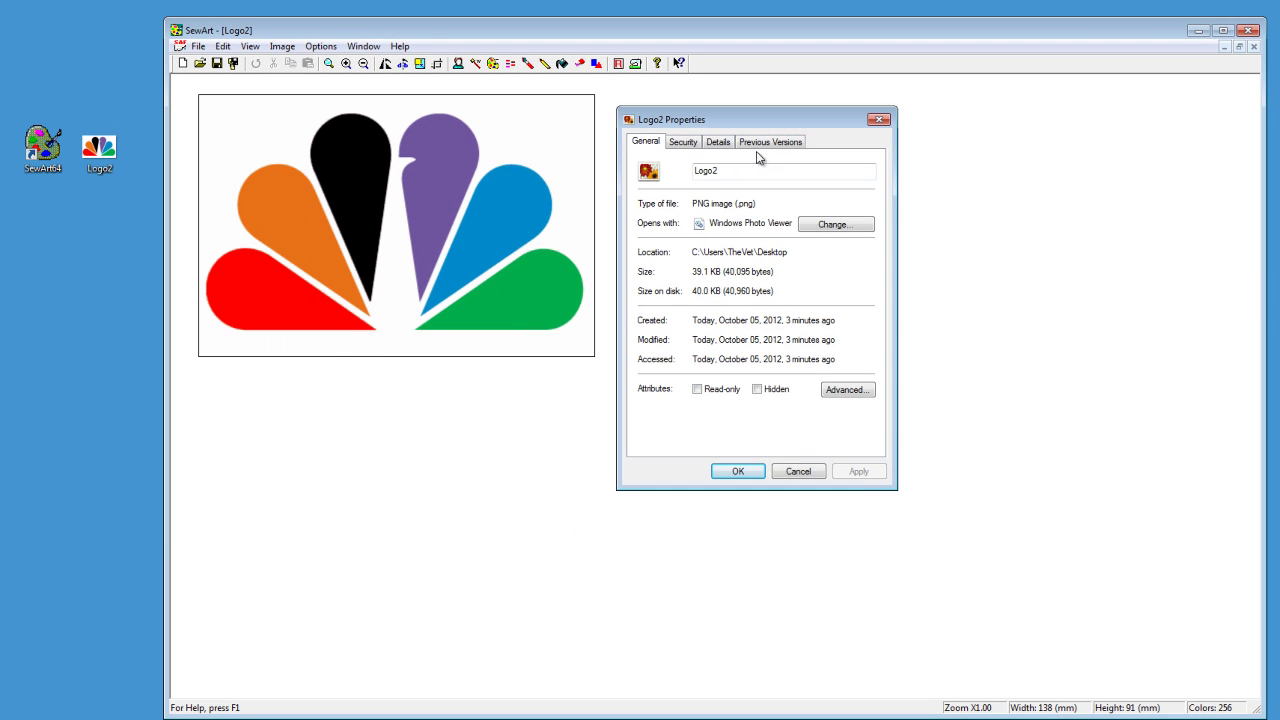
left_click_drag(762, 208, 604, 232)
Step: Close the Properties window and start the Image Wizard at its color reduction step
left_click(748, 471)
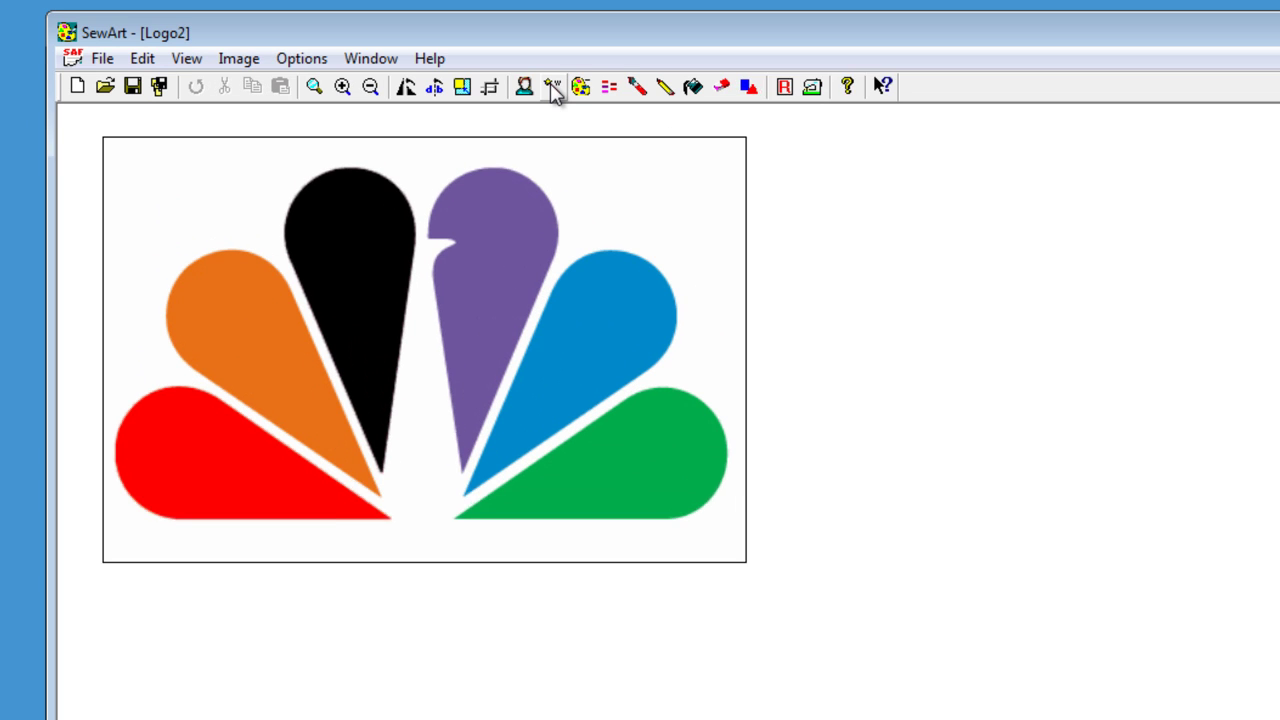
left_click(564, 87)
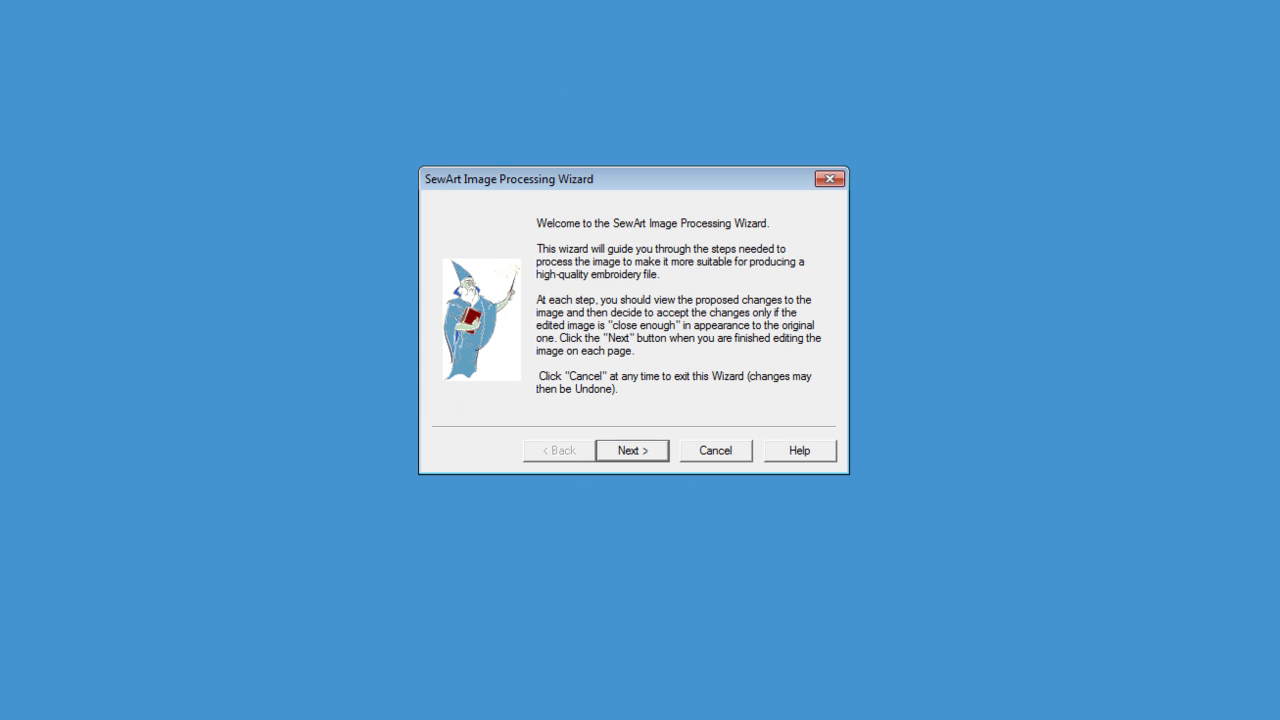
left_click(634, 450)
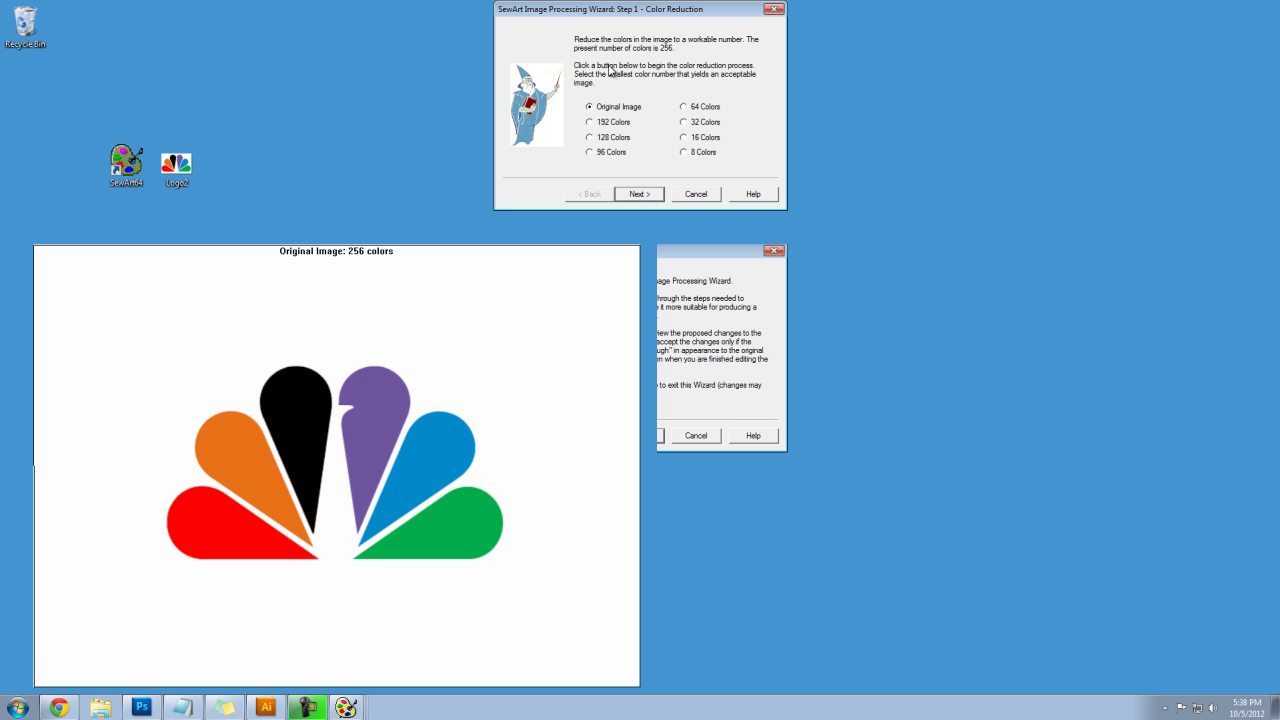
Step: Compare reductions from 192 down to 8 colors, then settle on 32 Colors
left_click(589, 122)
left_click(589, 137)
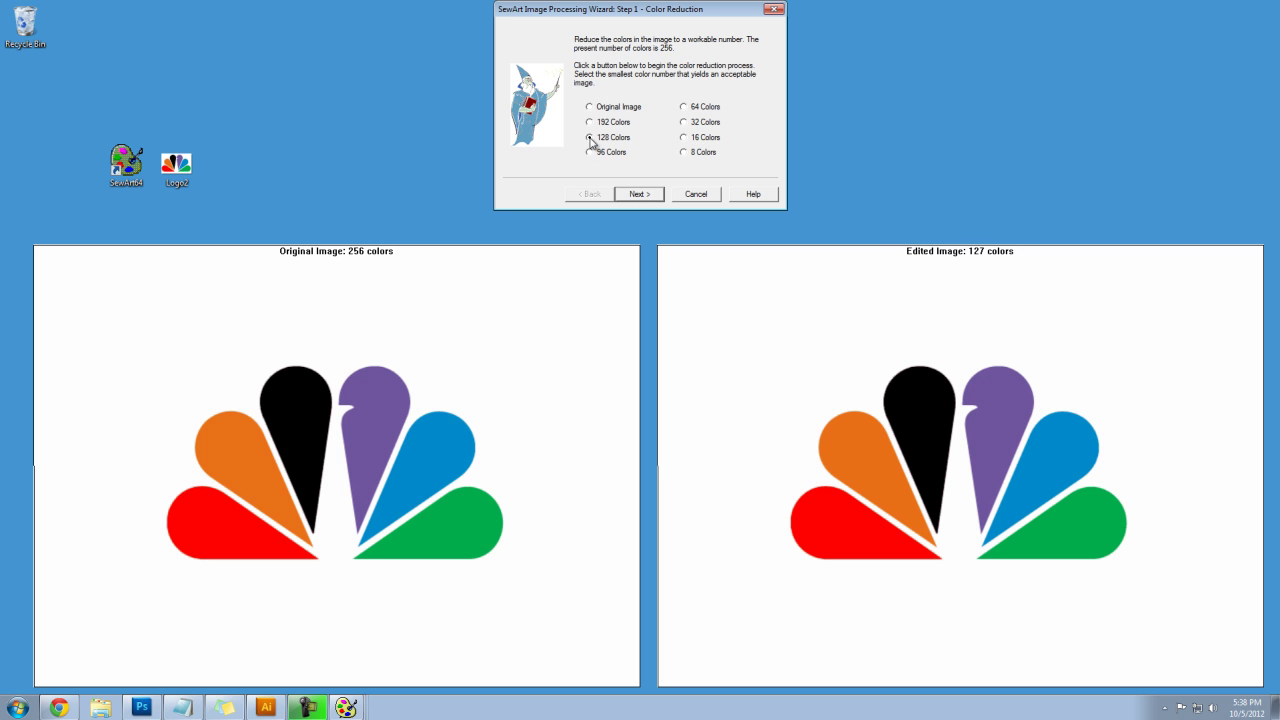
left_click(589, 152)
left_click(683, 107)
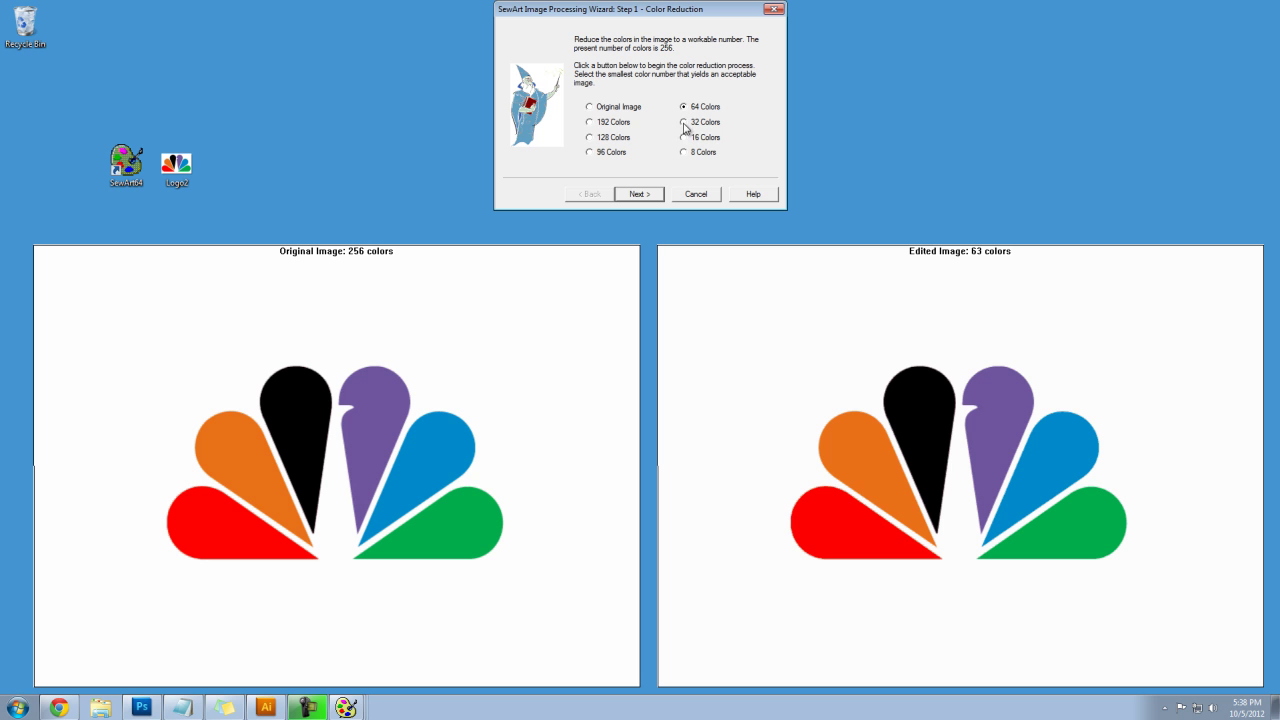
left_click(683, 122)
left_click(684, 138)
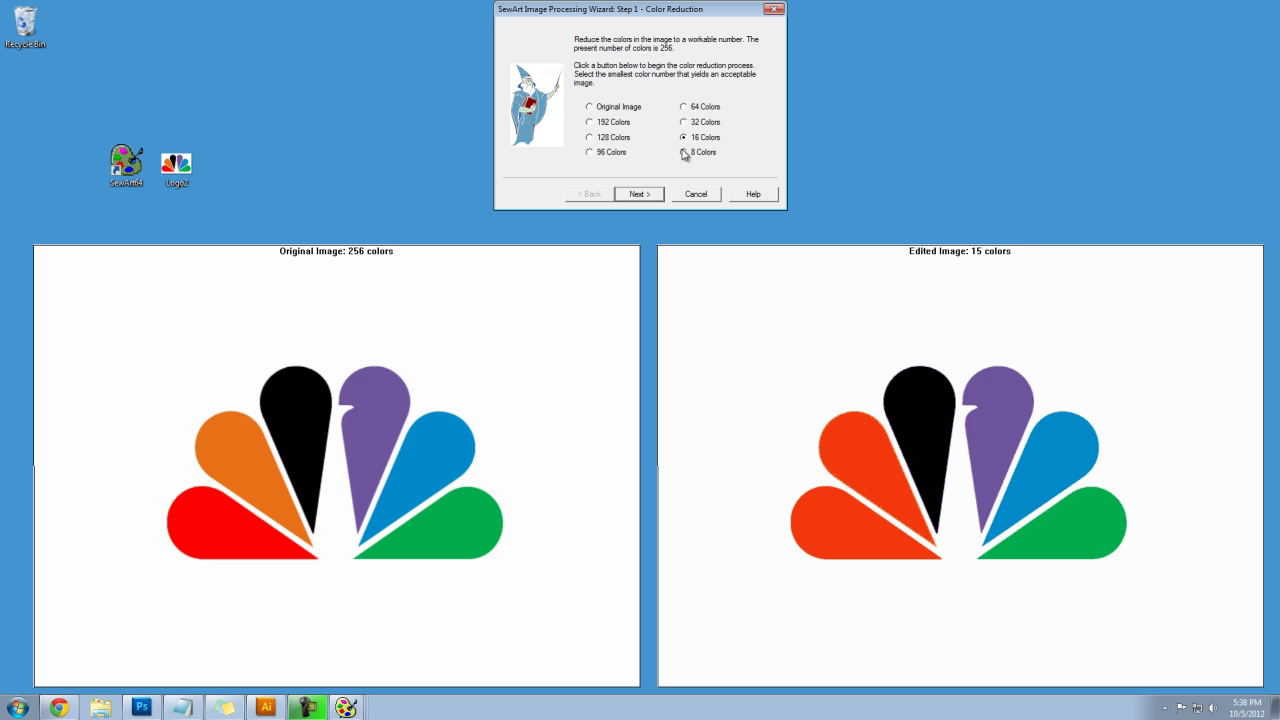
left_click(683, 152)
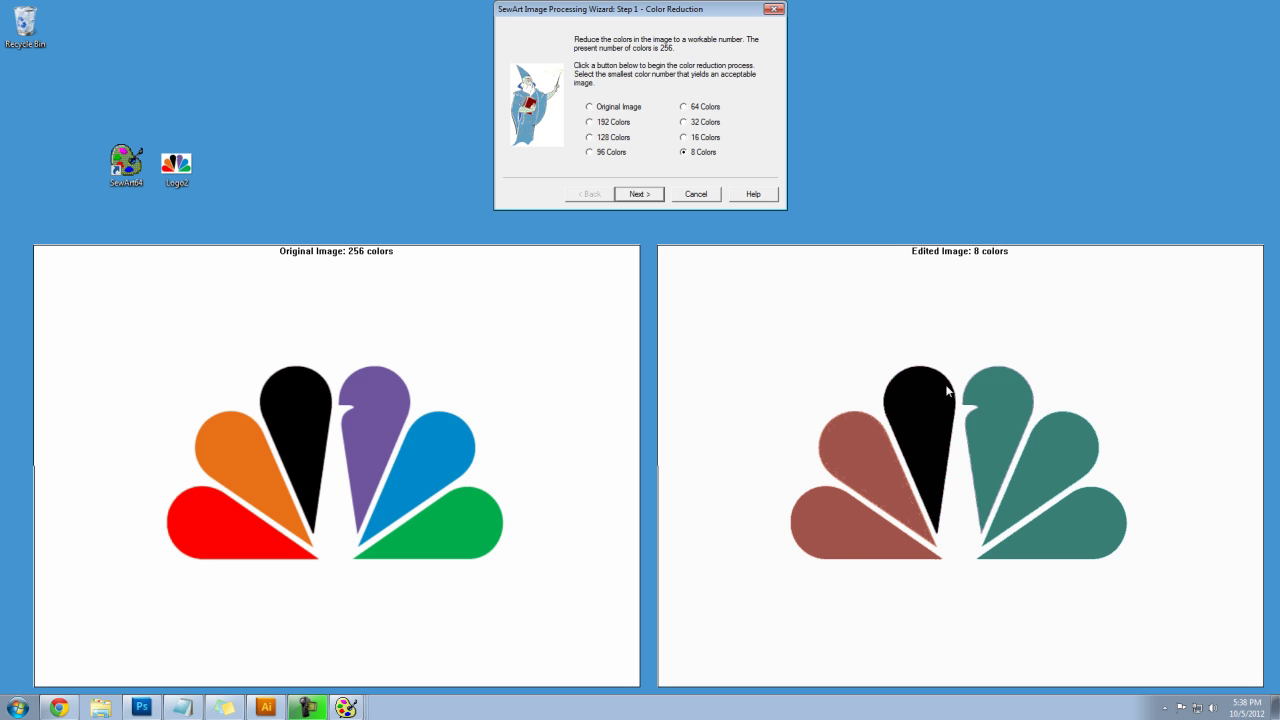
left_click(684, 138)
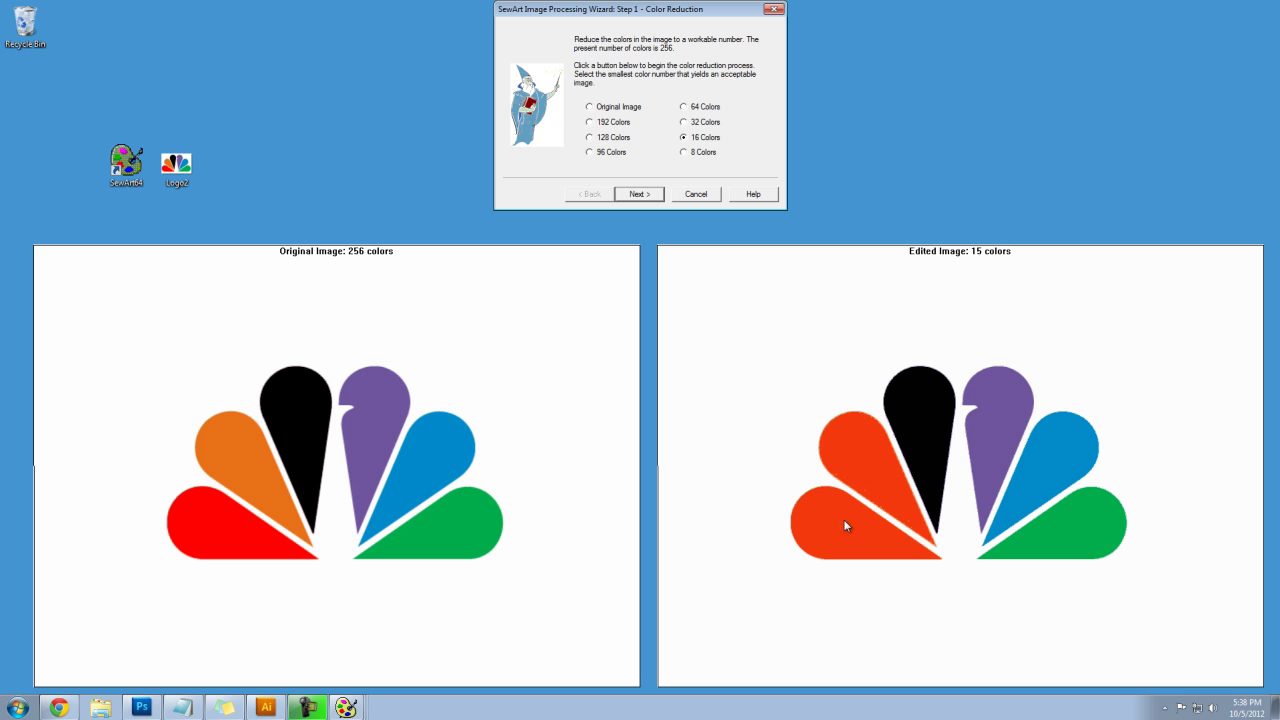
left_click(684, 122)
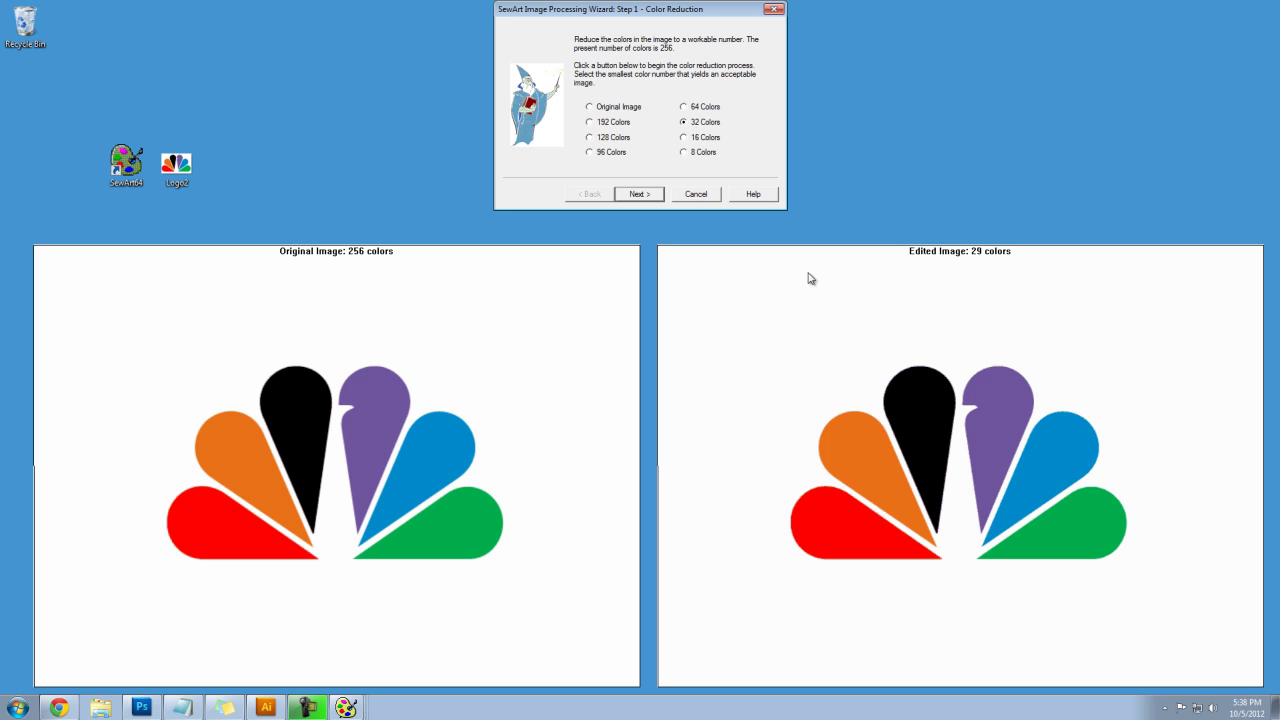
Step: Merge colors with under 6.40% coverage, after trying 0.10% through 3.20%
left_click(650, 195)
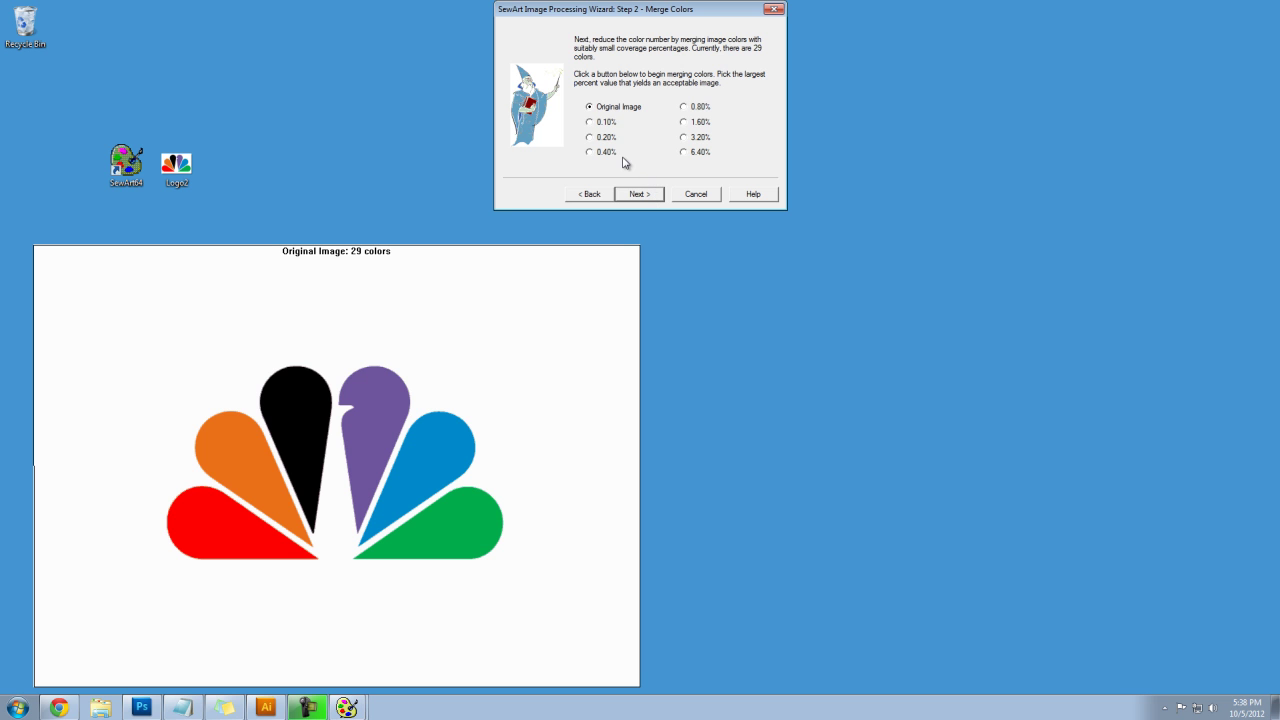
left_click(589, 123)
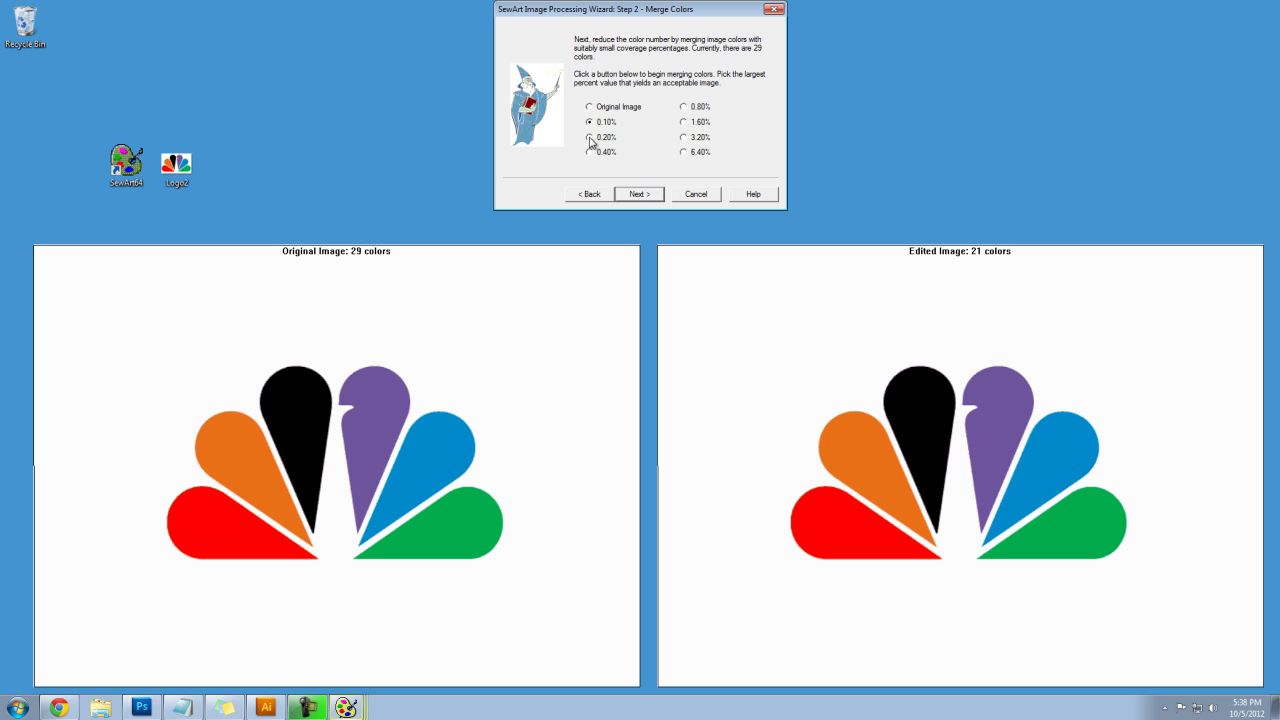
left_click(590, 152)
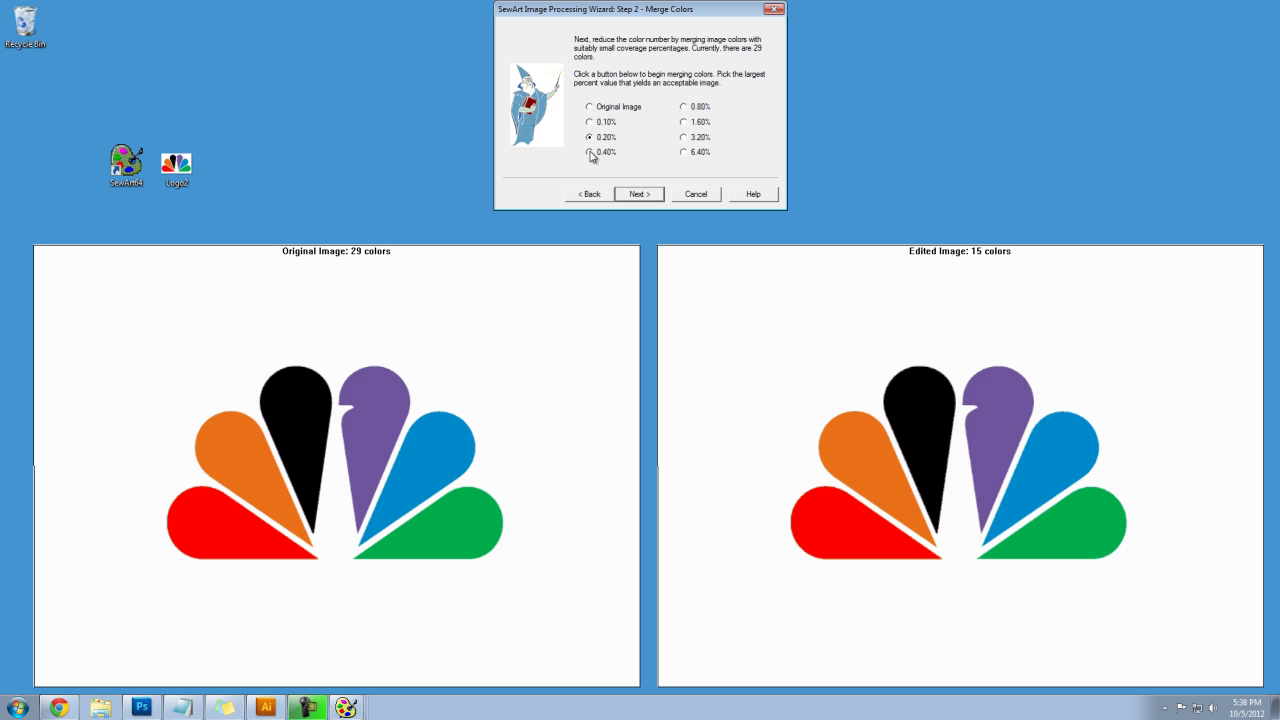
left_click(684, 122)
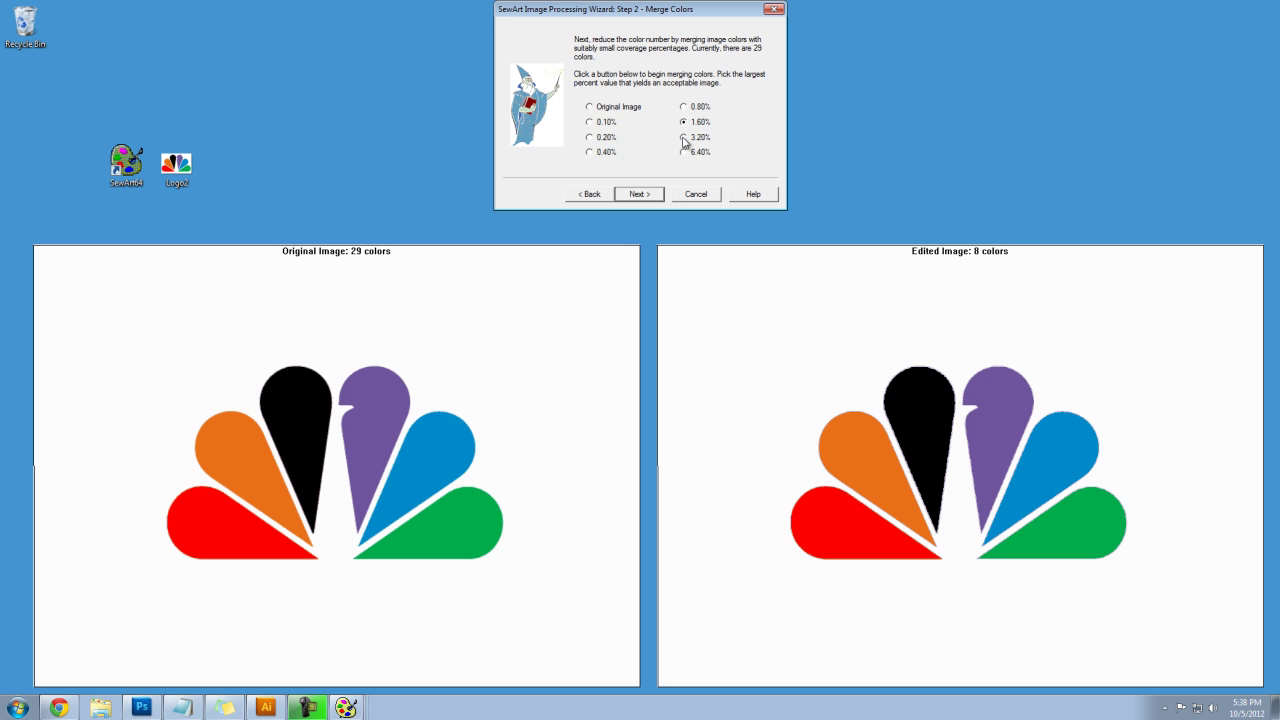
left_click(684, 138)
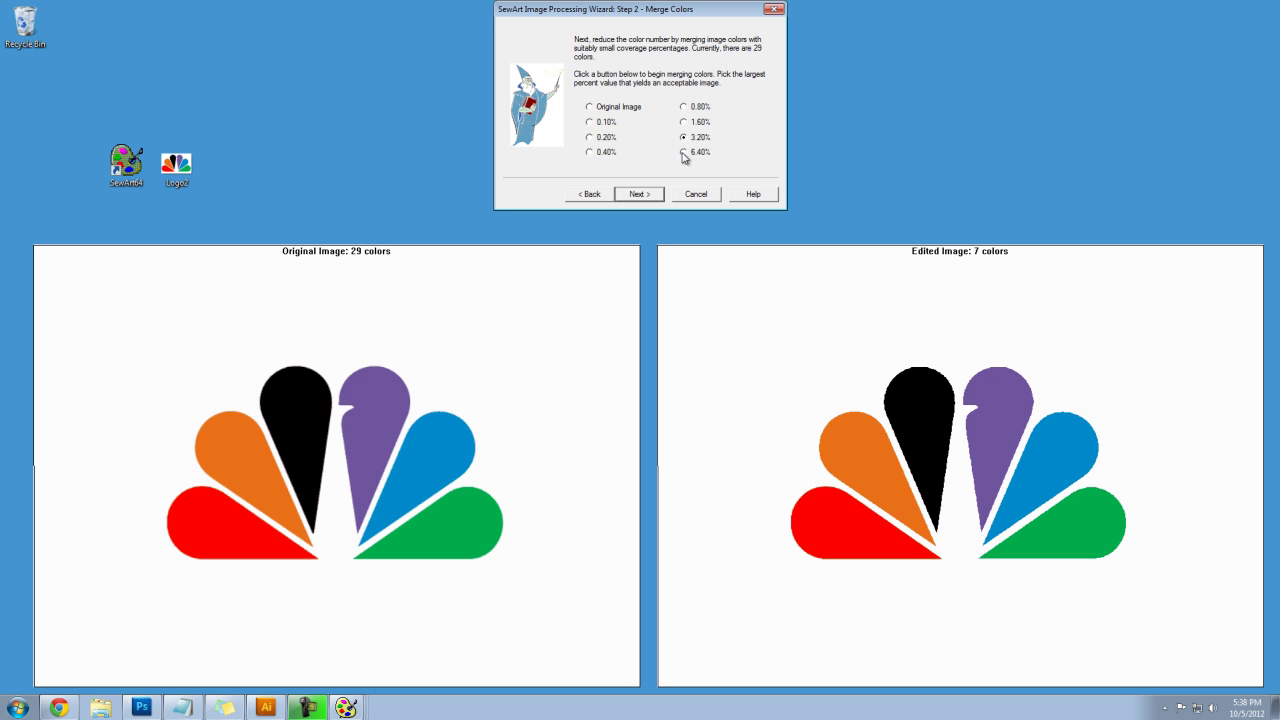
left_click(683, 152)
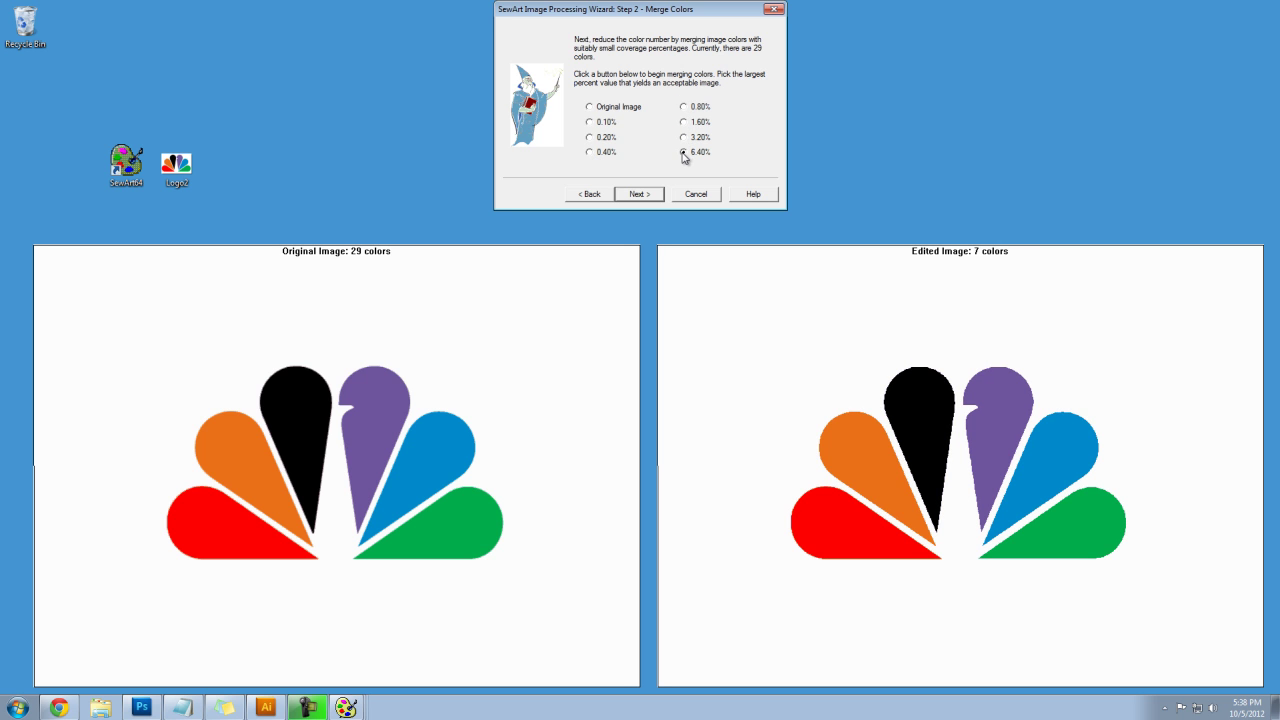
Step: Set Remove Speckles to 100.00% after previewing 1.56% through 50.00%
left_click(637, 195)
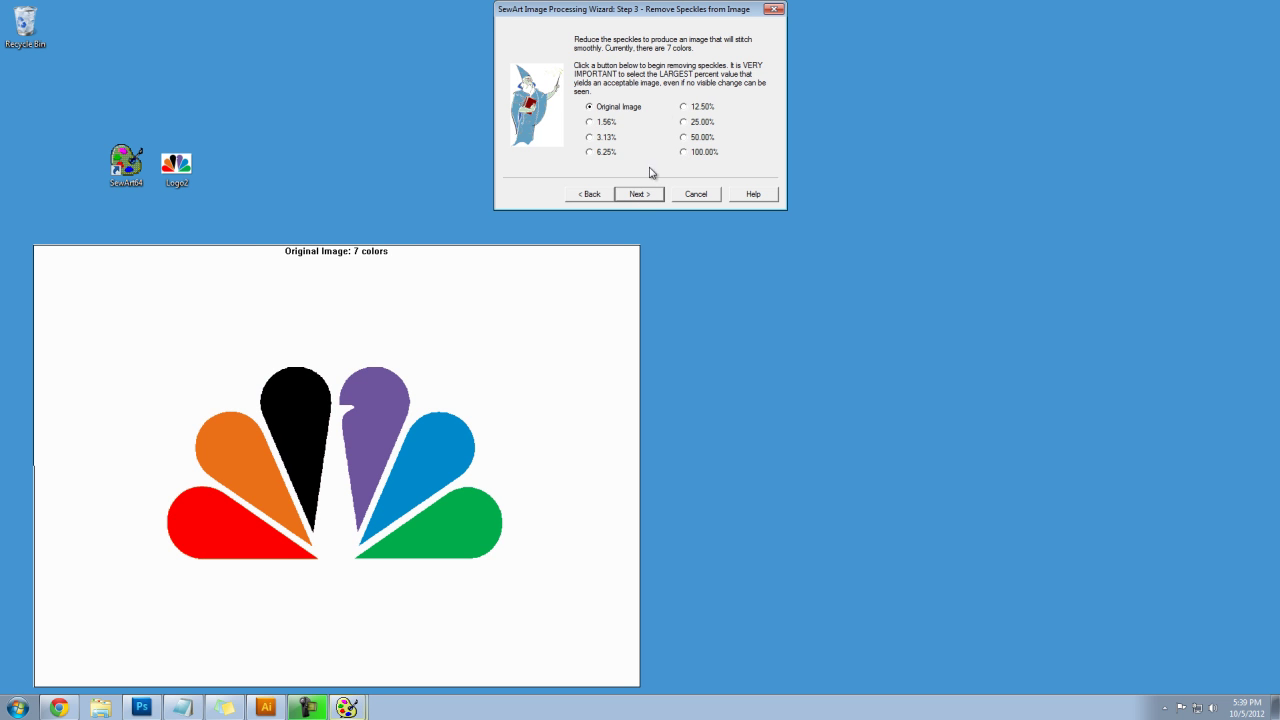
left_click(590, 122)
left_click(590, 137)
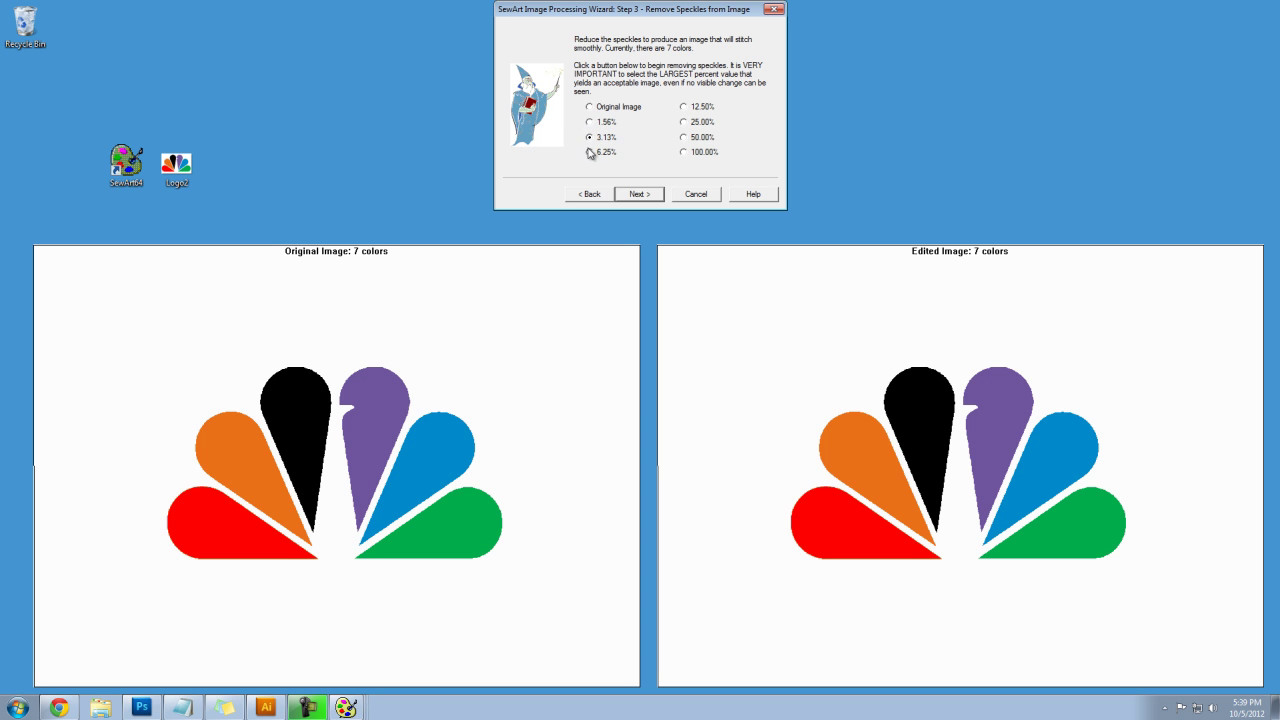
left_click(683, 107)
left_click(684, 137)
left_click(685, 153)
Step: Set Final Cleanup to 4.88%, keeping all 7 colours, and finish the wizard
left_click(641, 194)
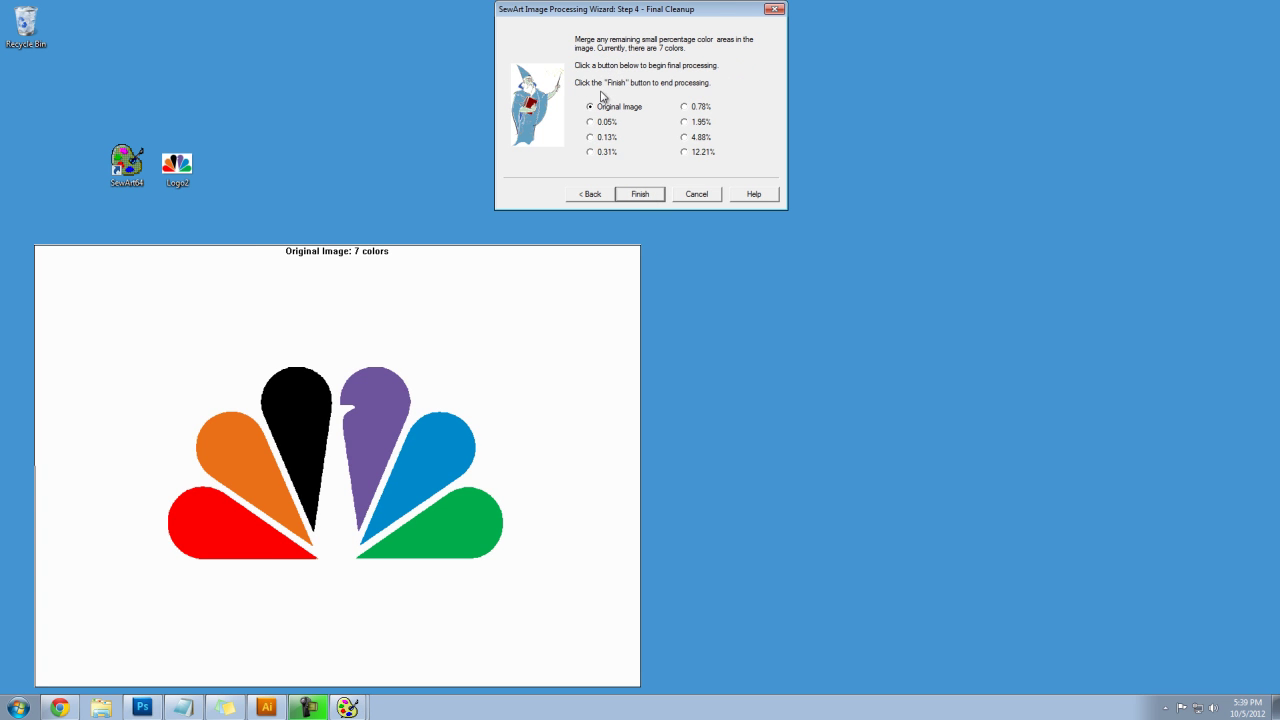
left_click(590, 122)
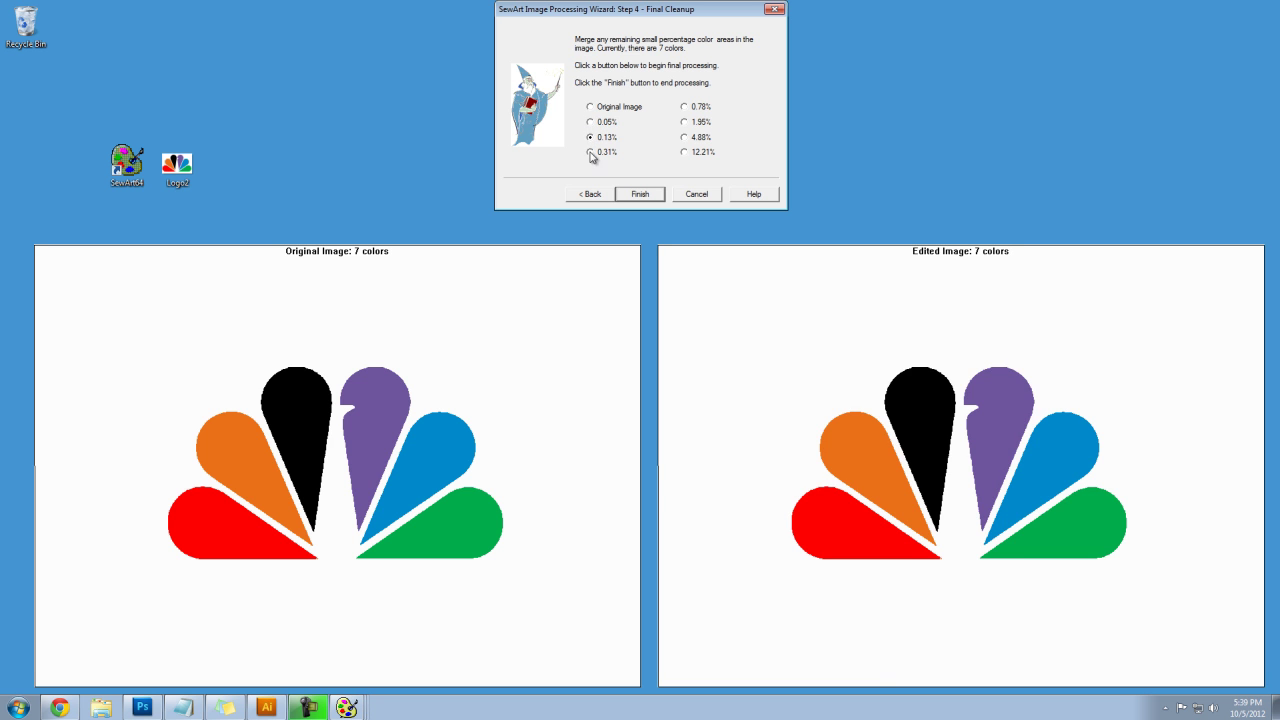
left_click(685, 107)
left_click(686, 138)
left_click(684, 152)
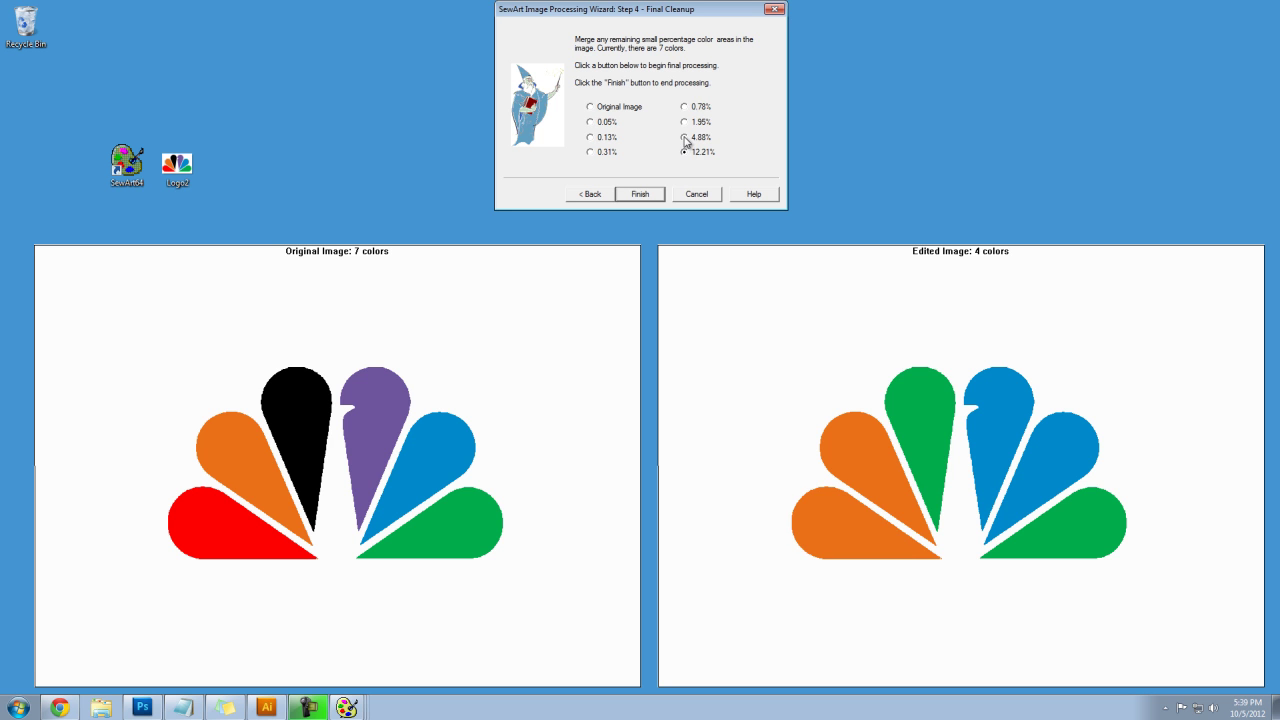
left_click(685, 138)
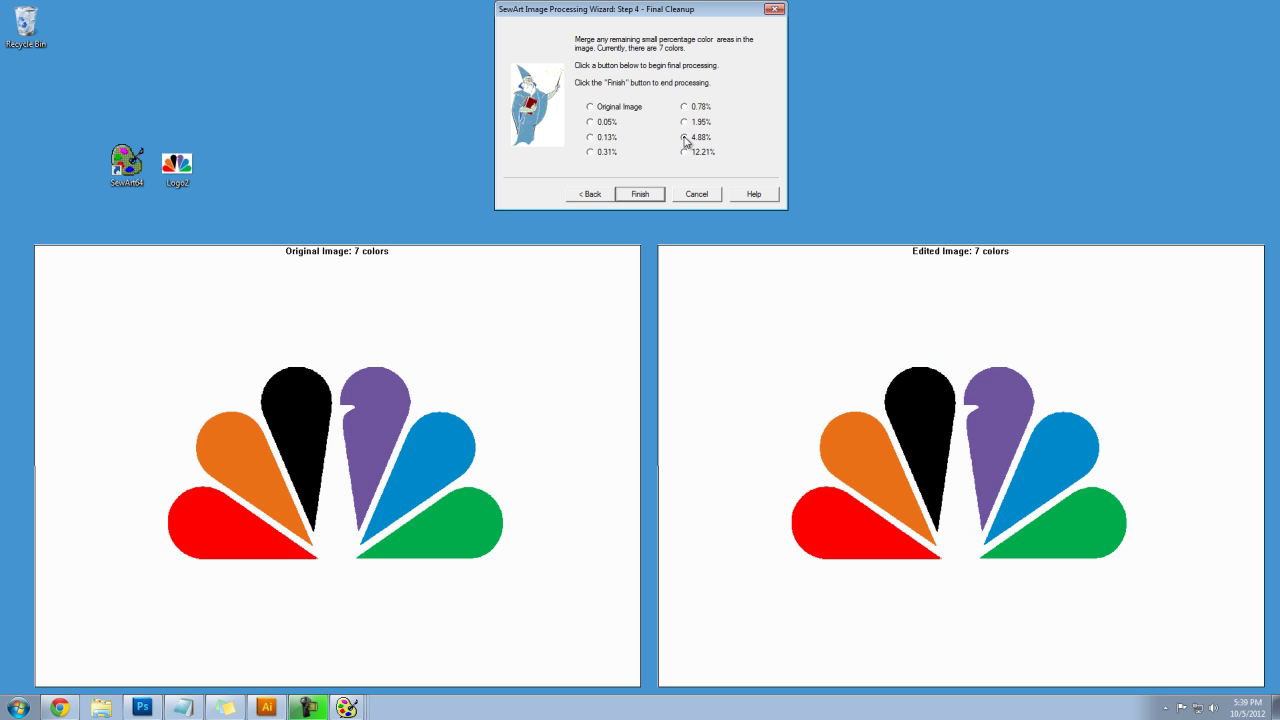
left_click(645, 194)
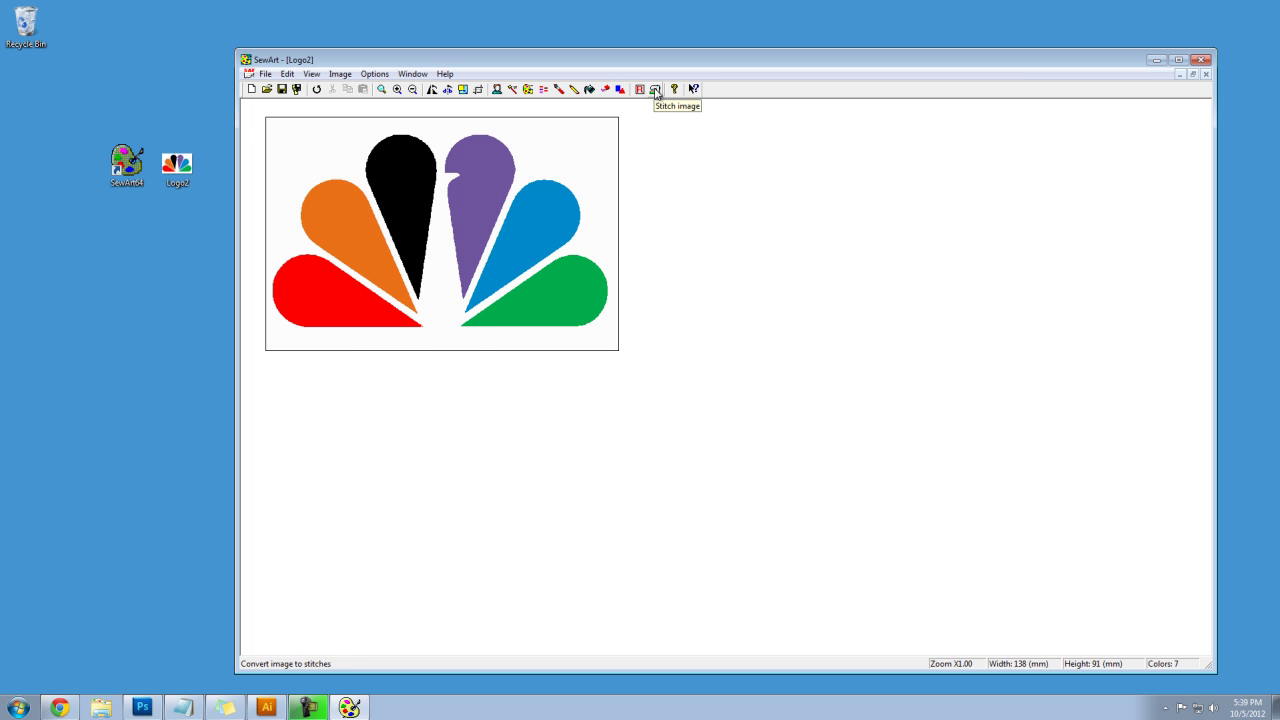
Step: Auto-sew the image with Sew All Colors, producing 7 fill-stitch stops
left_click(655, 90)
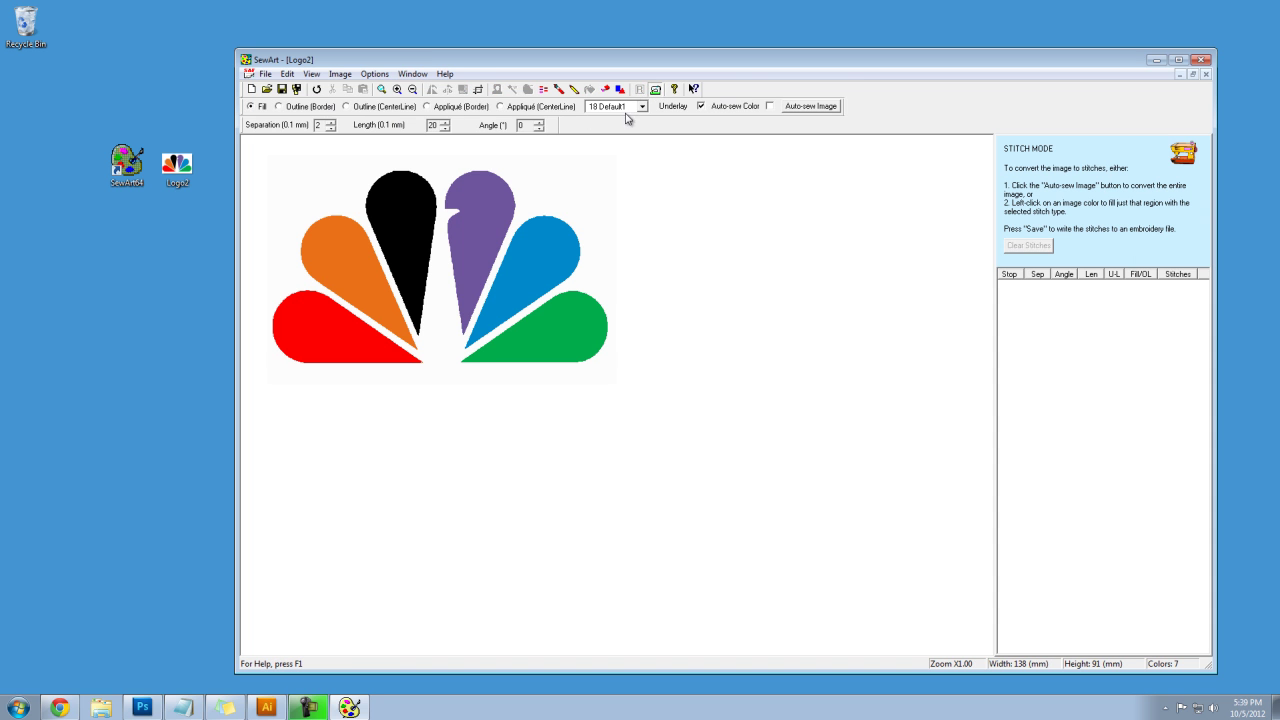
left_click(809, 107)
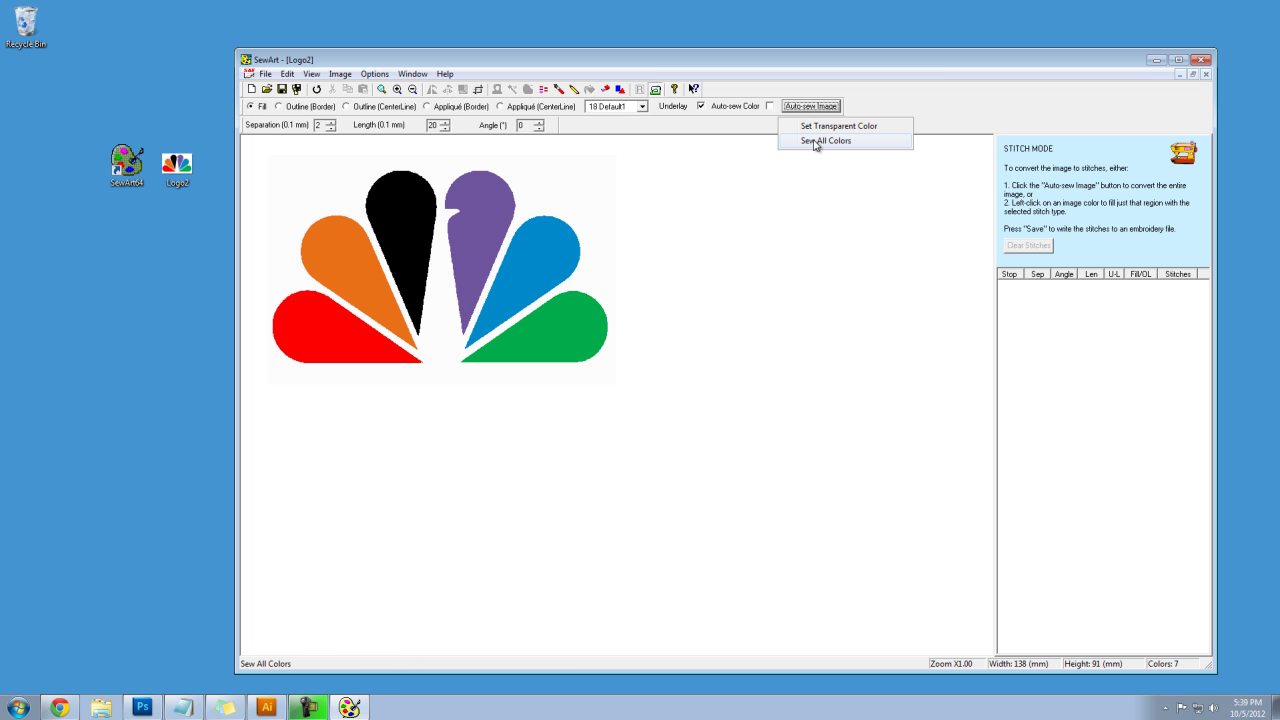
left_click(815, 141)
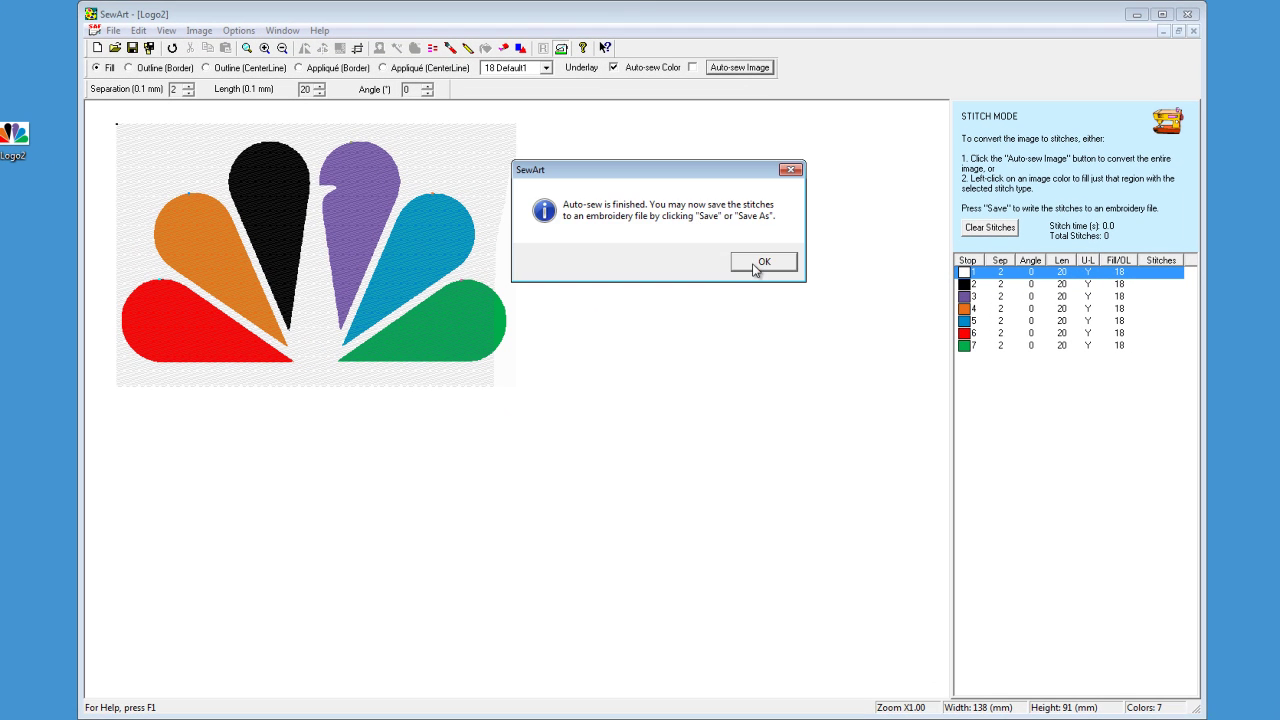
left_click(794, 398)
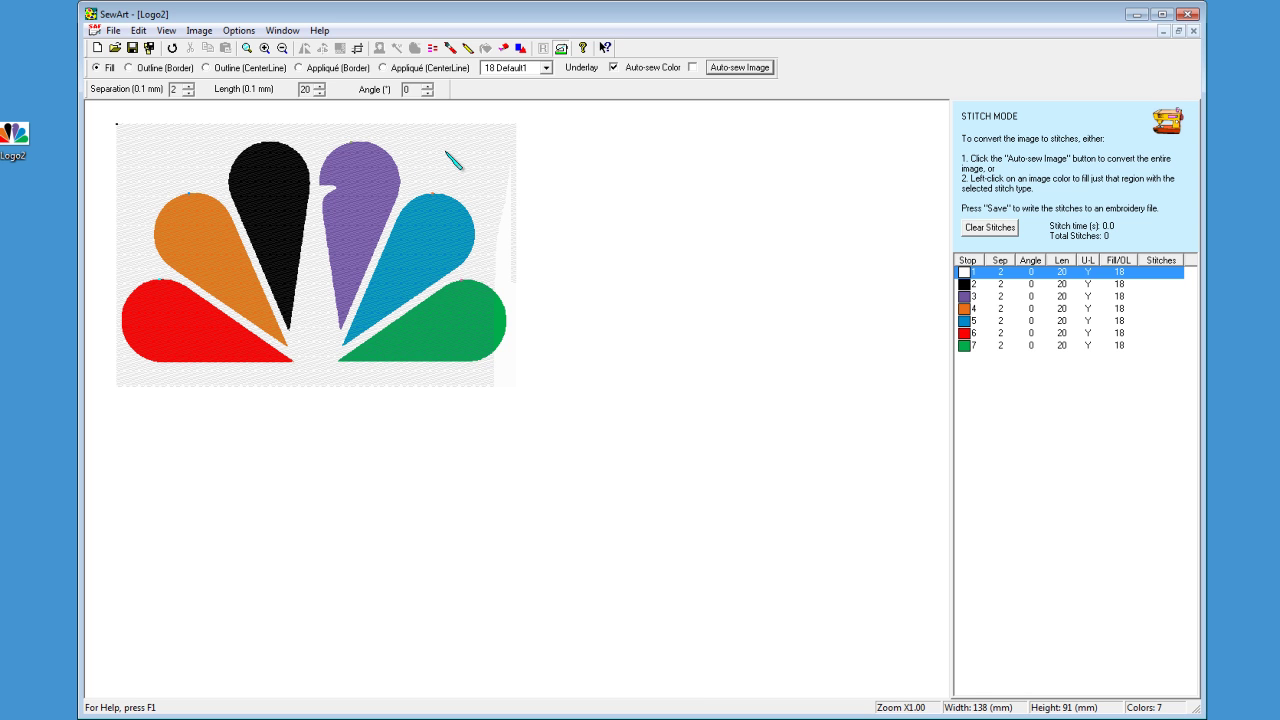
Step: Delete the white stop 1 from the stitch list, leaving six colour stops
right_click(970, 281)
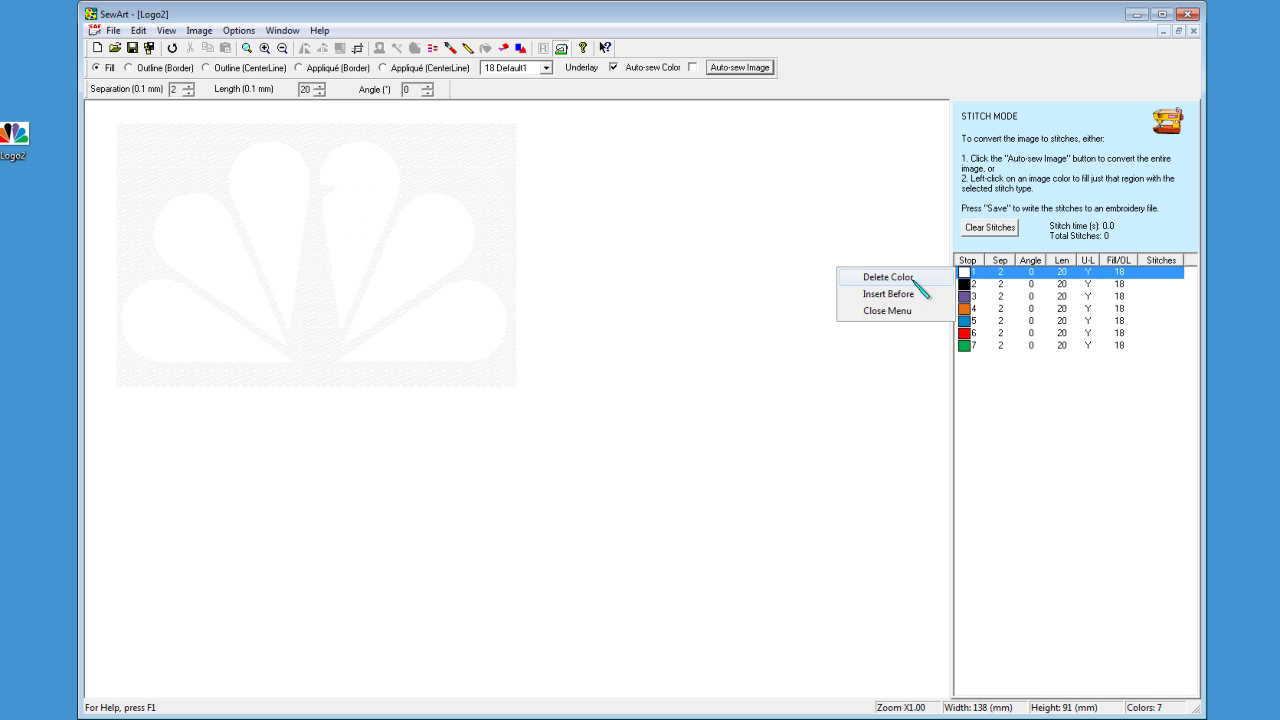
left_click(895, 277)
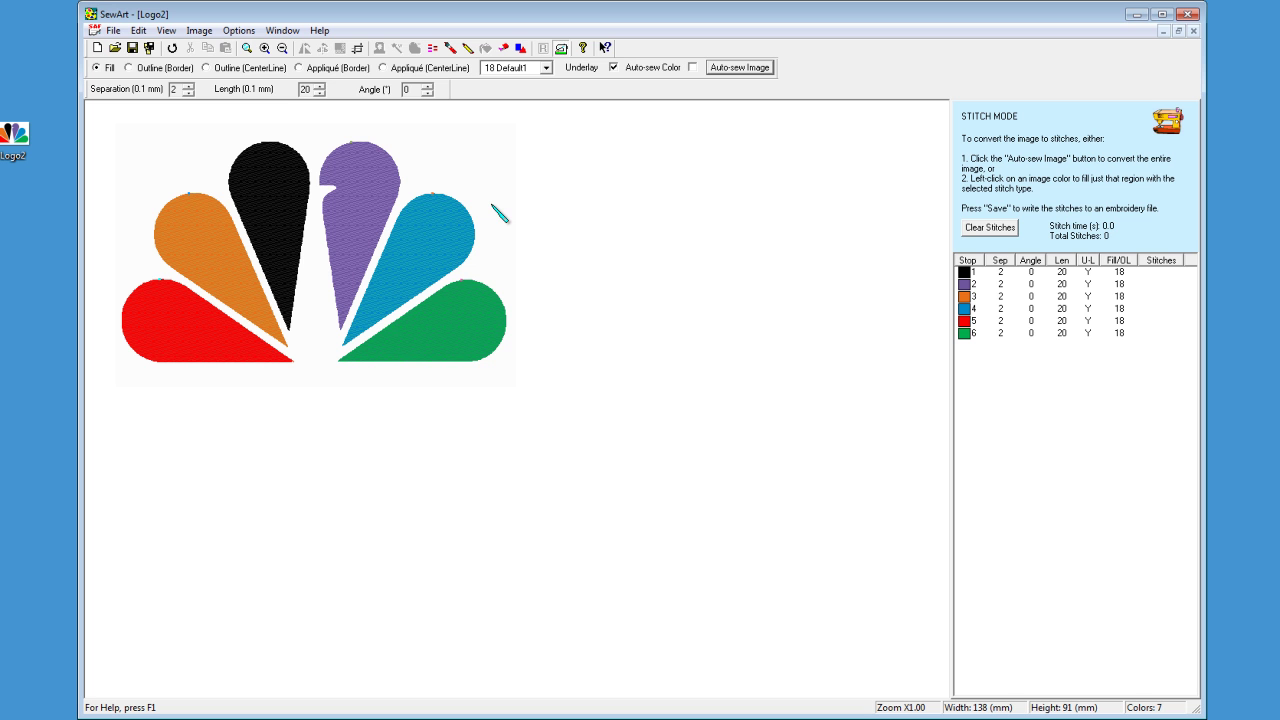
Step: Save the image as Logo22 in Windows Bitmap (*.bmp) format
left_click(113, 30)
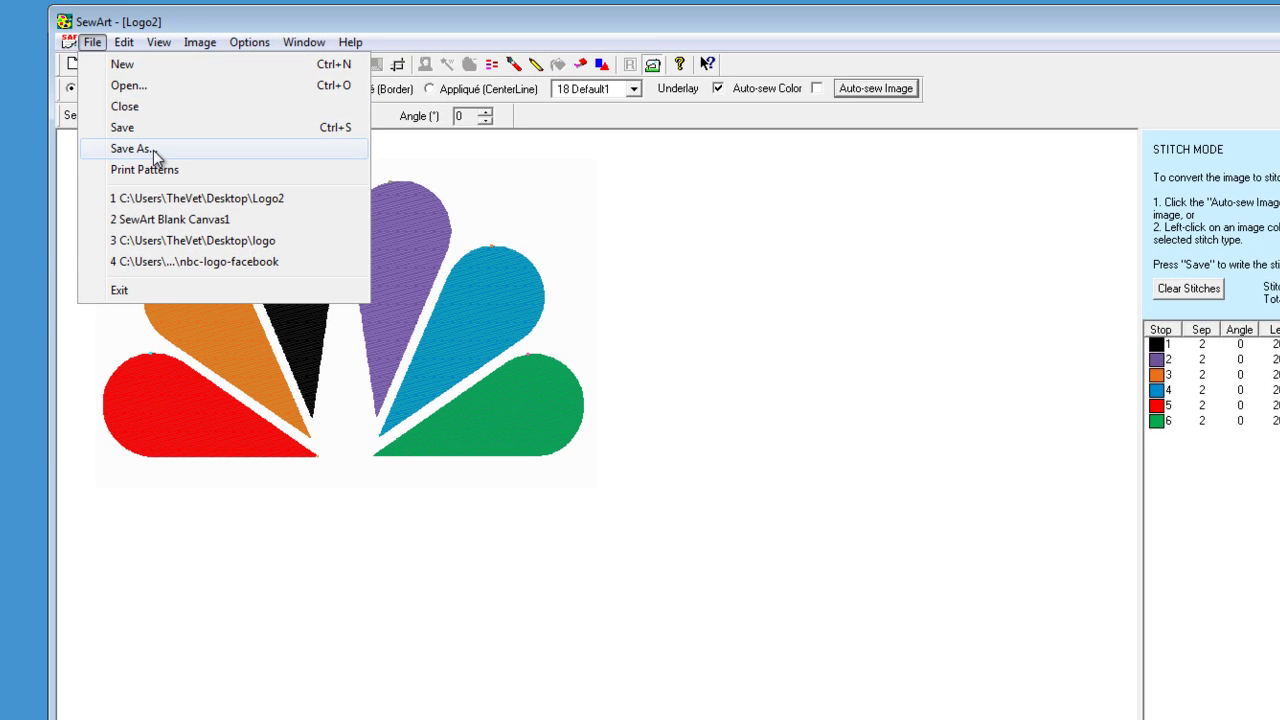
left_click(153, 150)
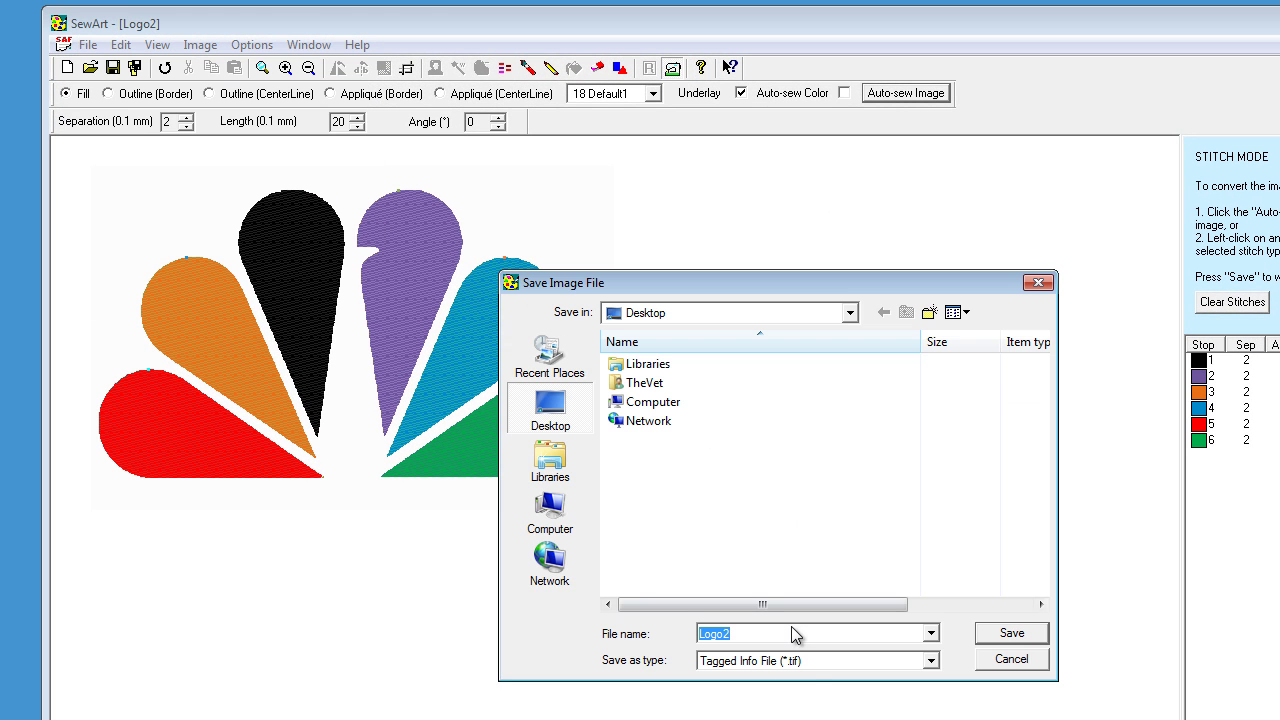
left_click(751, 634)
left_click(793, 659)
left_click(775, 692)
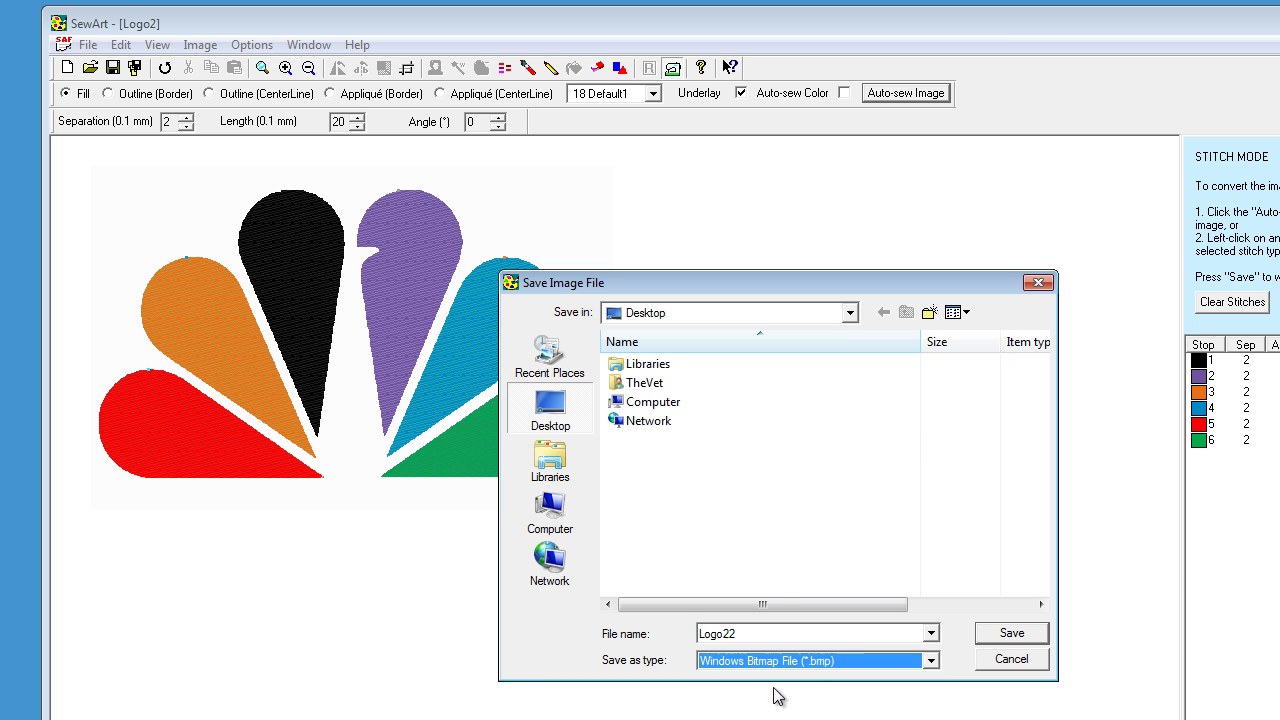
left_click(1012, 640)
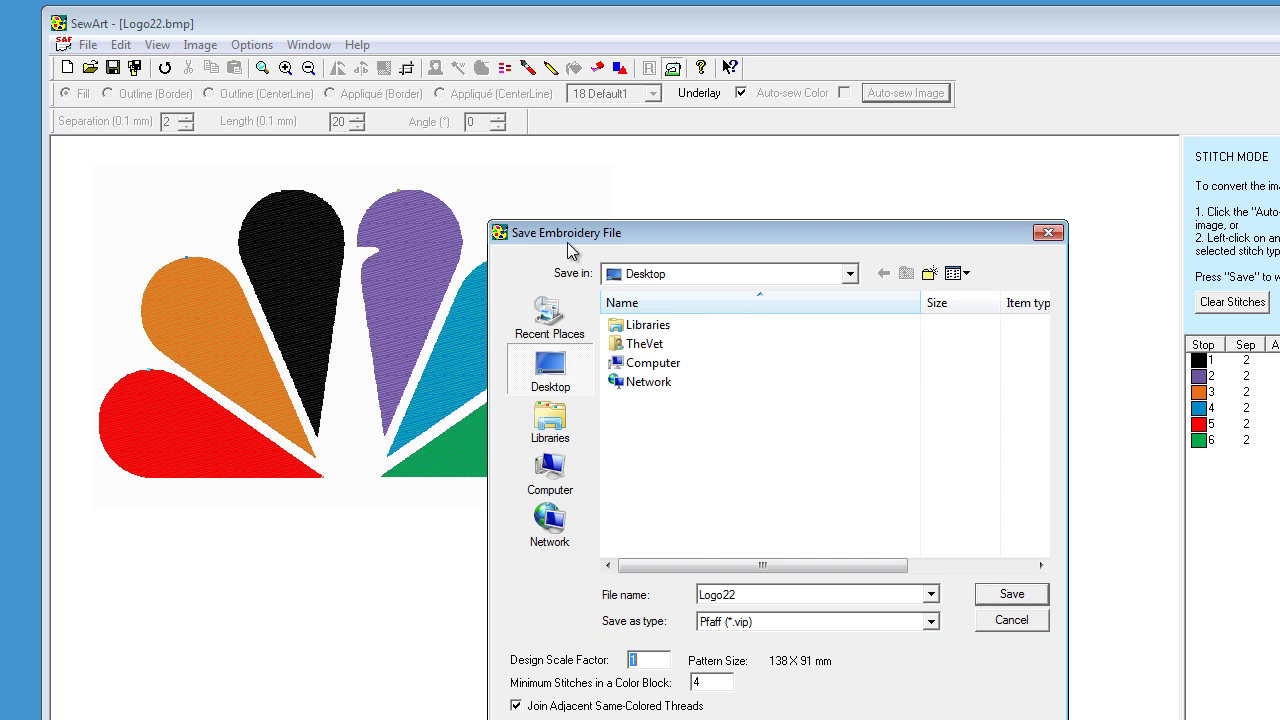
Step: Save the embroidery as Logo22 in Pfaff (*.vip) format to the Desktop
double_click(740, 595)
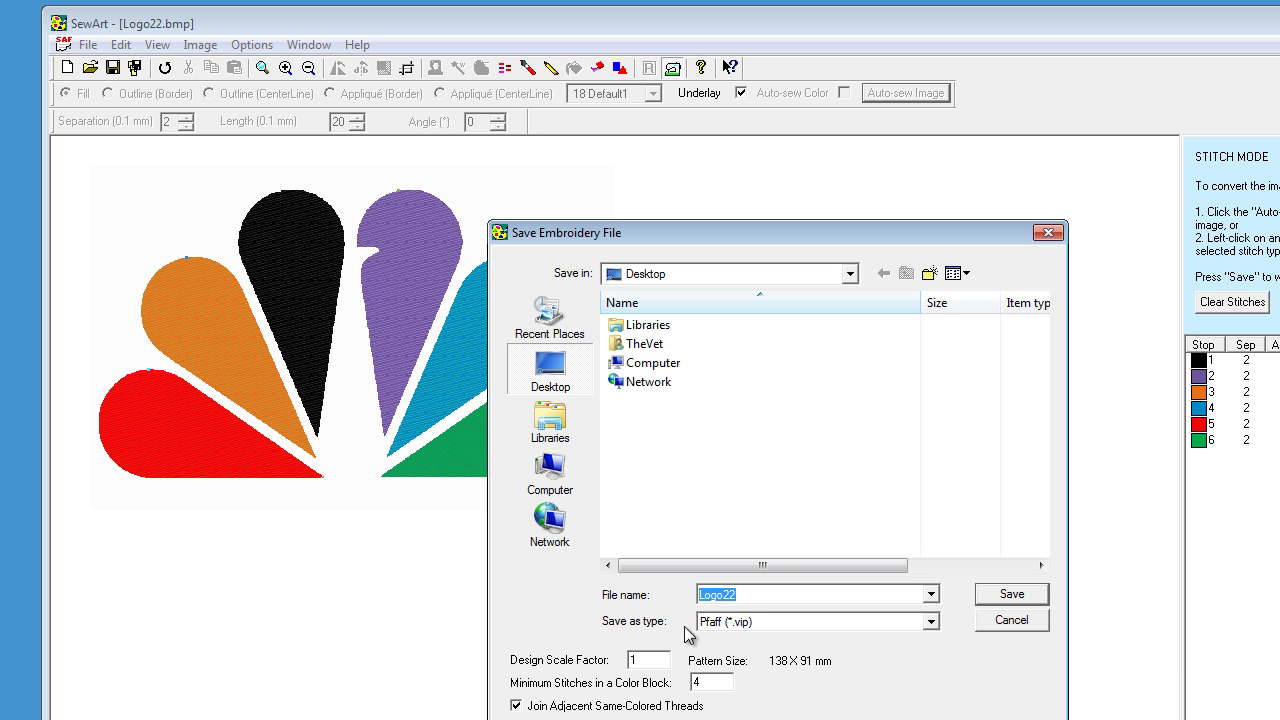
left_click(741, 622)
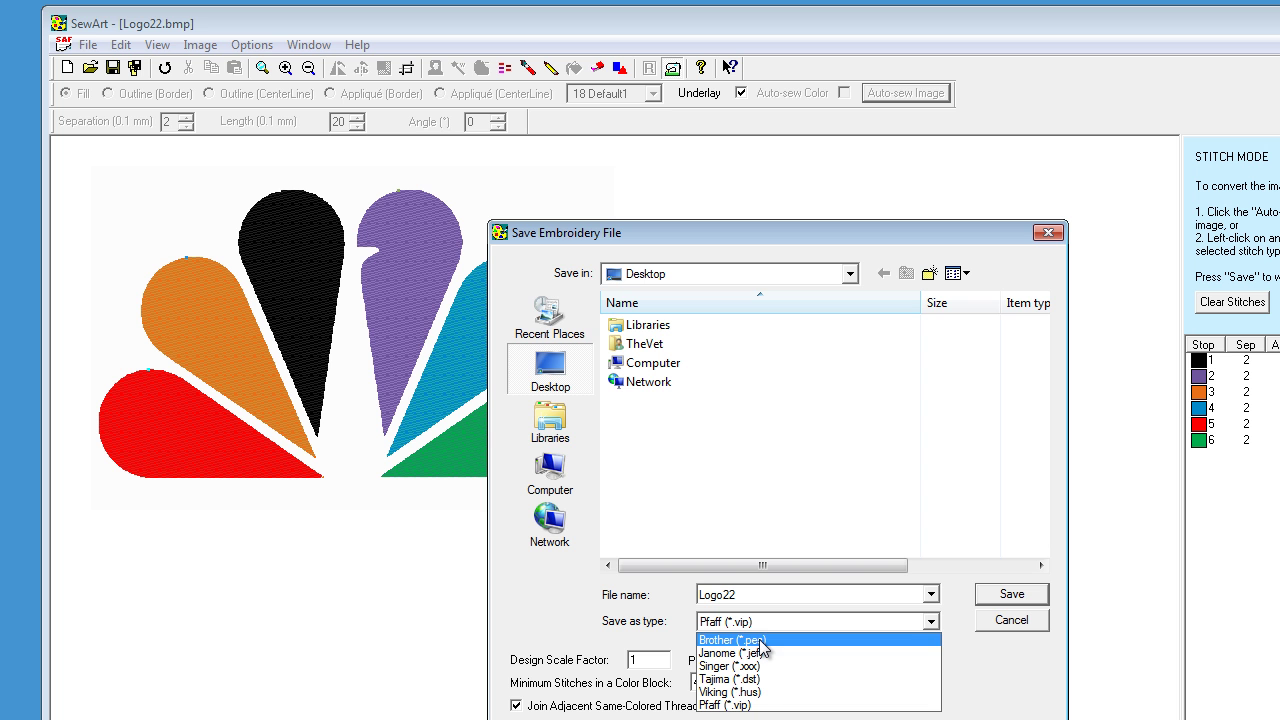
left_click(752, 706)
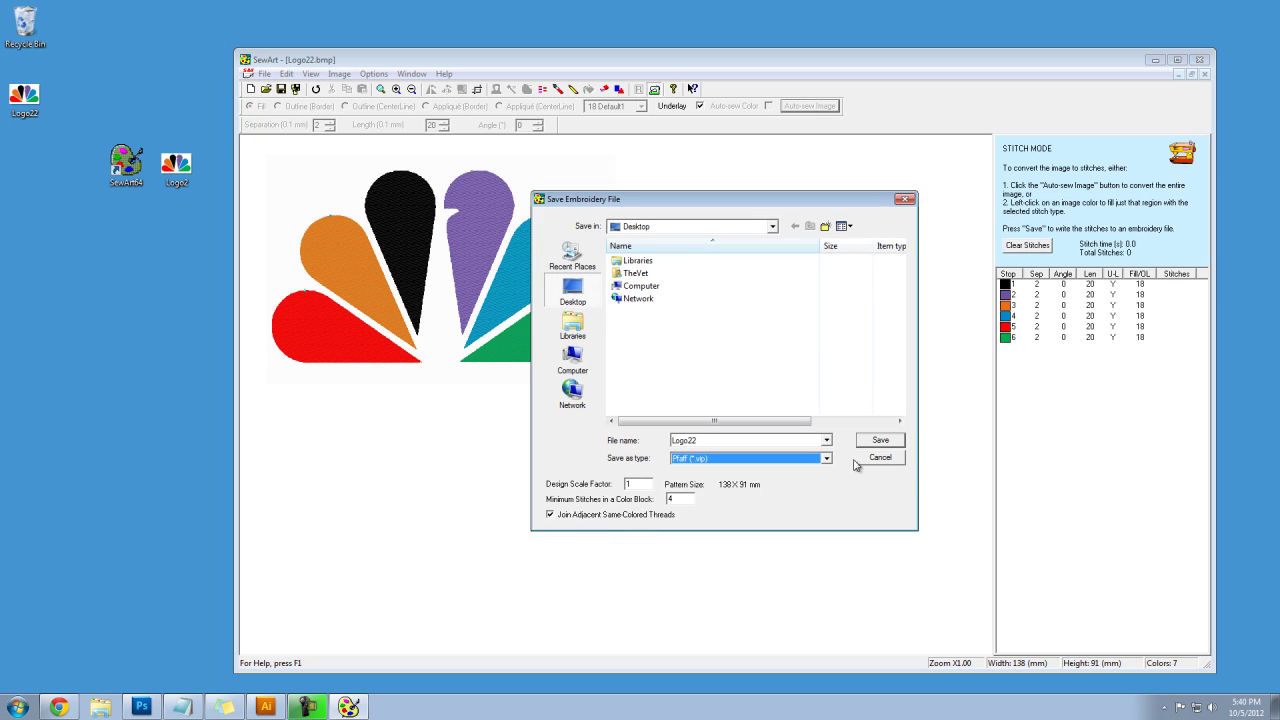
left_click(937, 507)
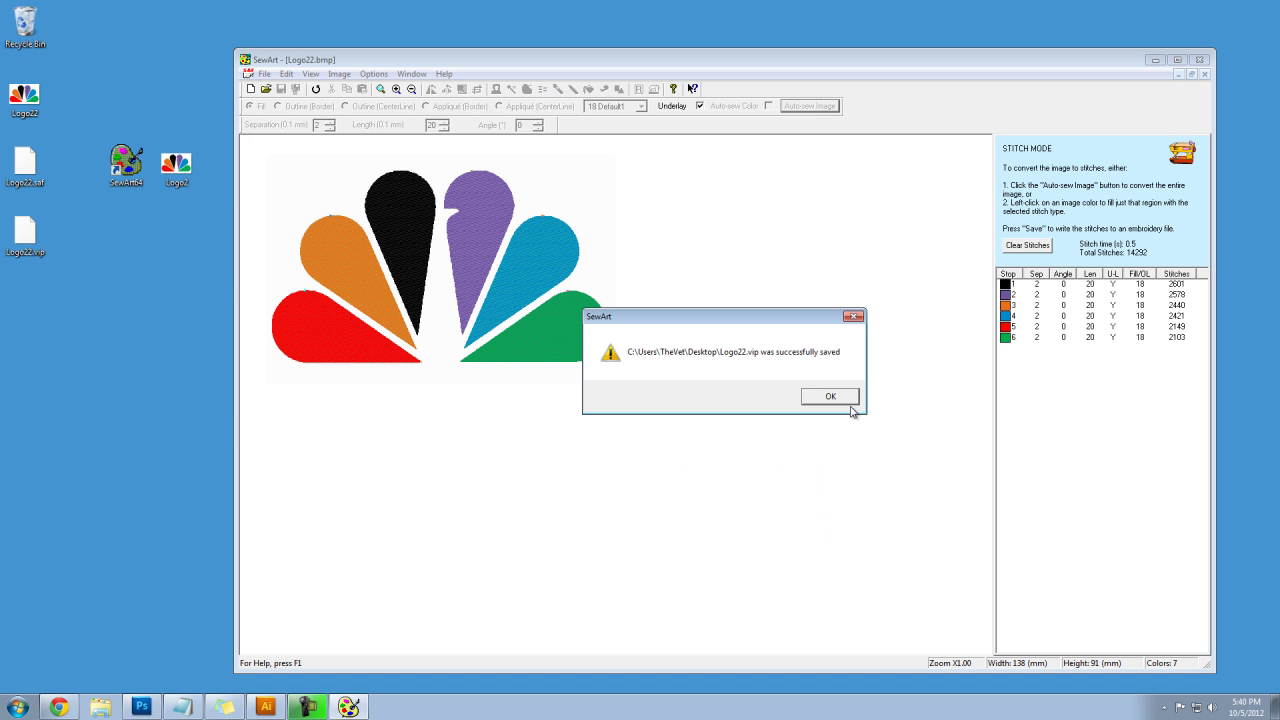
Step: Close the success message and move Logo22, Logo22.saf and Logo22.vip together on the desktop
left_click(837, 397)
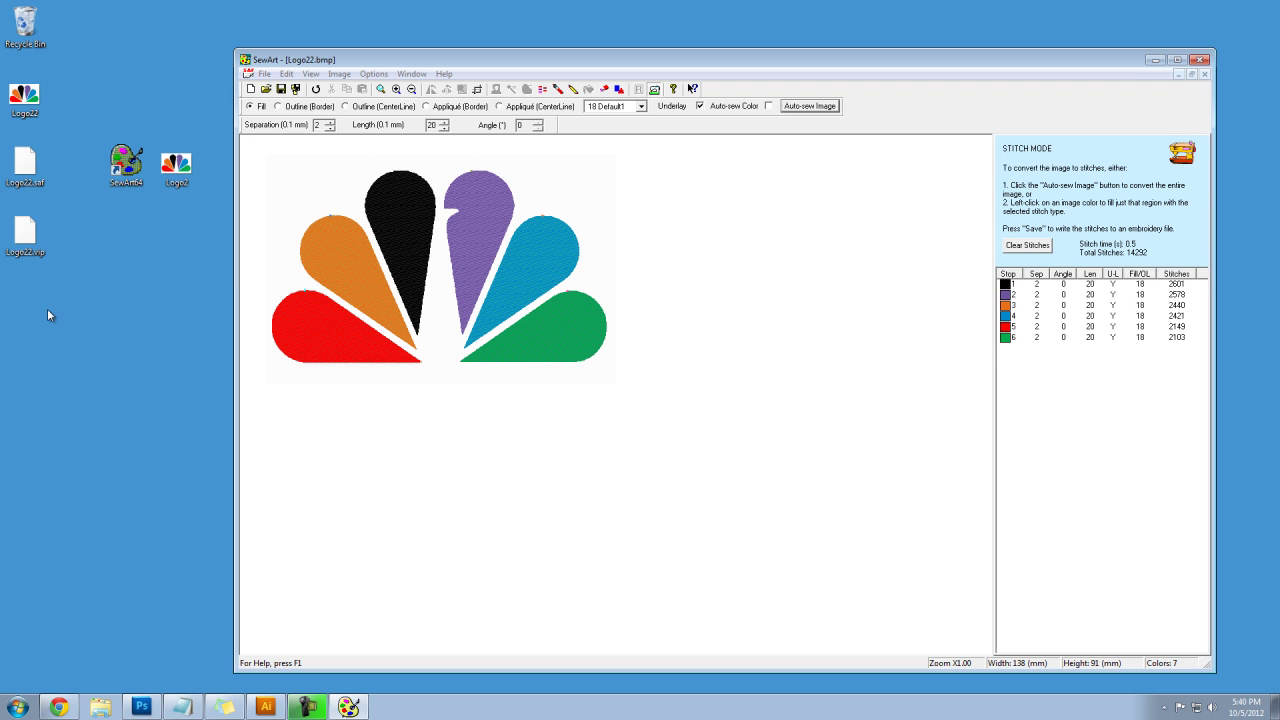
left_click_drag(50, 315, 75, 240)
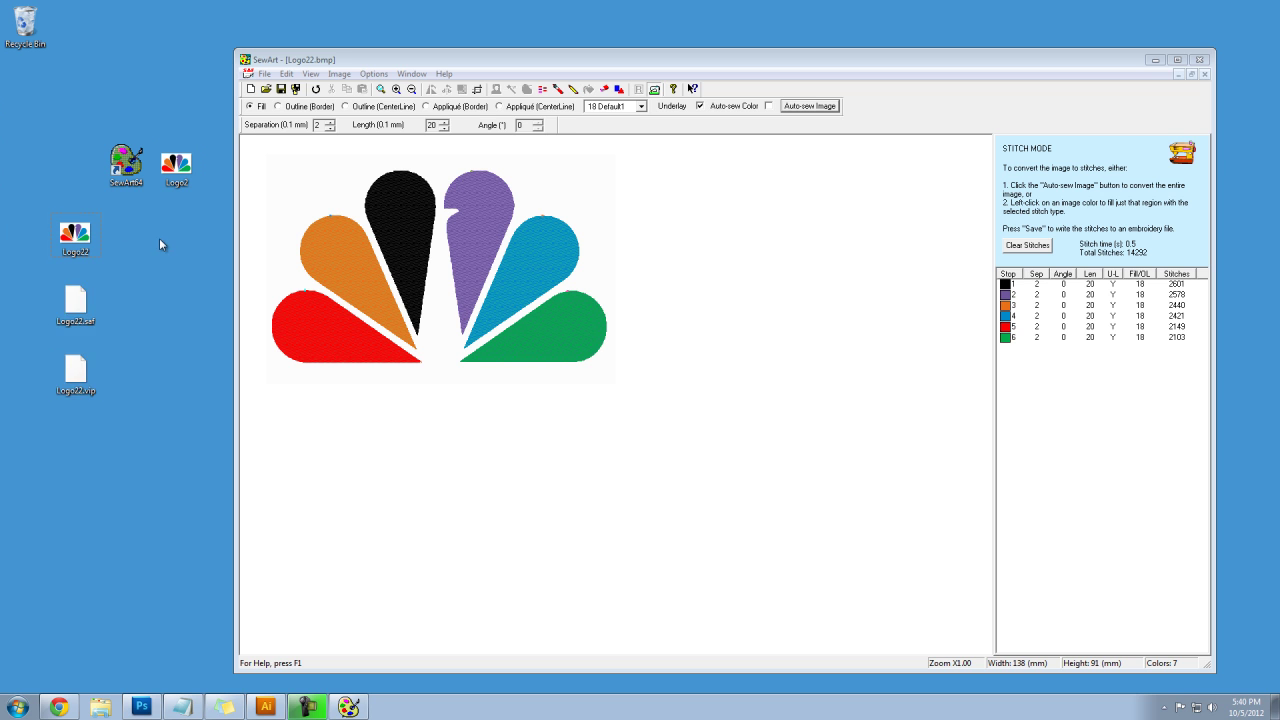